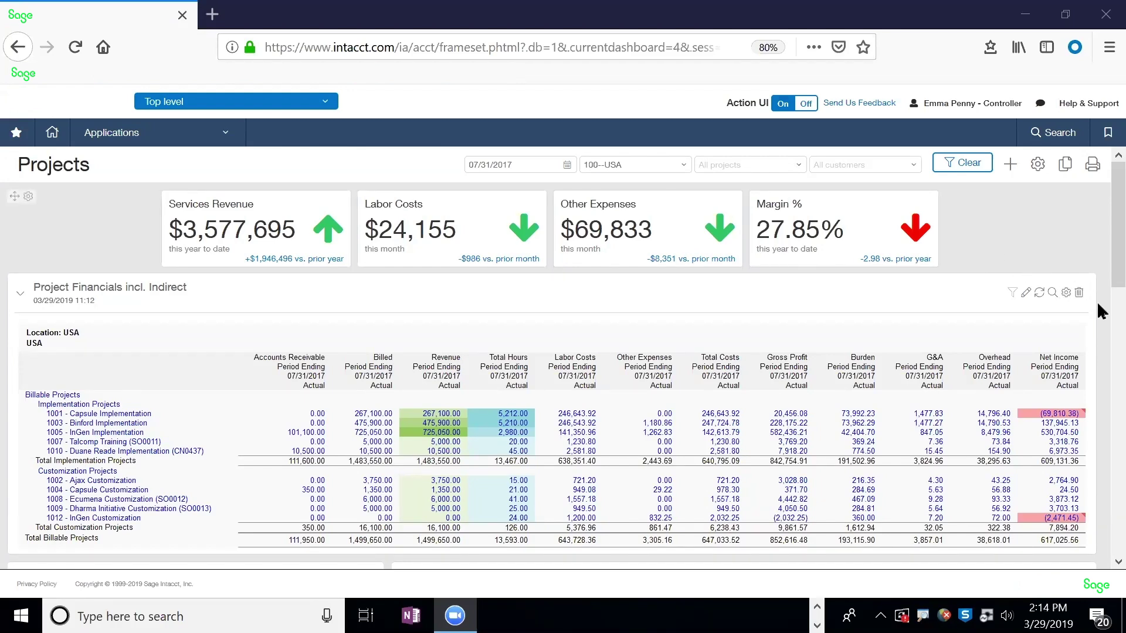
# - Review the Projects dashboard's project financials, services profit and loss, utilization and billable hours trend
pyautogui.scroll(-1, 1100, 311)
pyautogui.scroll(-3, 1097, 305)
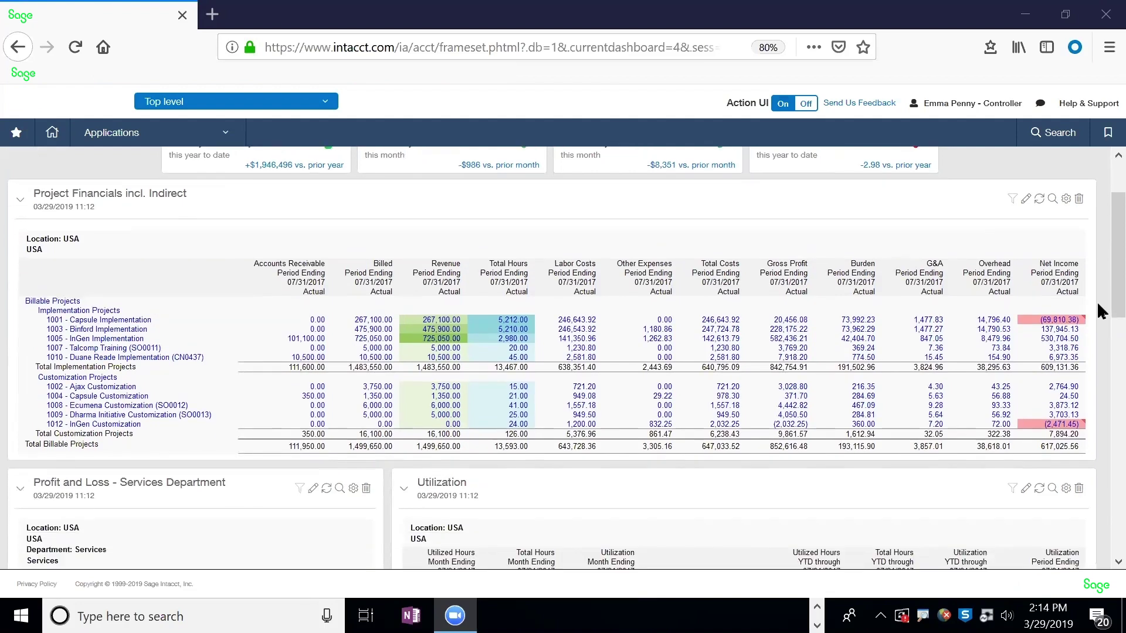
pyautogui.scroll(-1, 1099, 311)
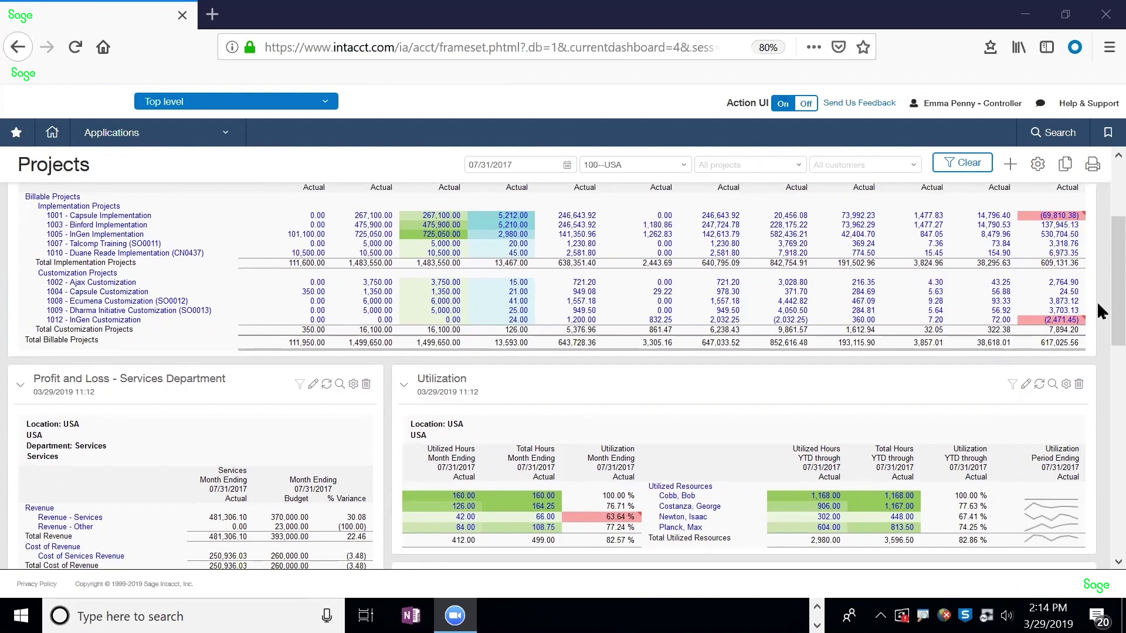
pyautogui.scroll(-4, 1098, 311)
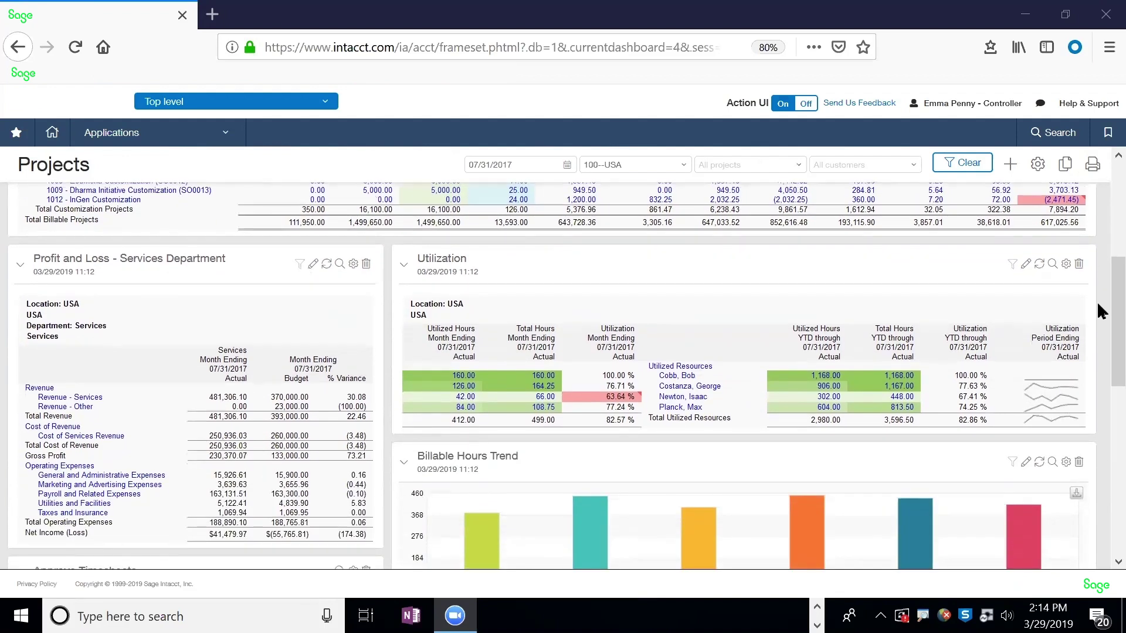
pyautogui.scroll(-3, 1098, 312)
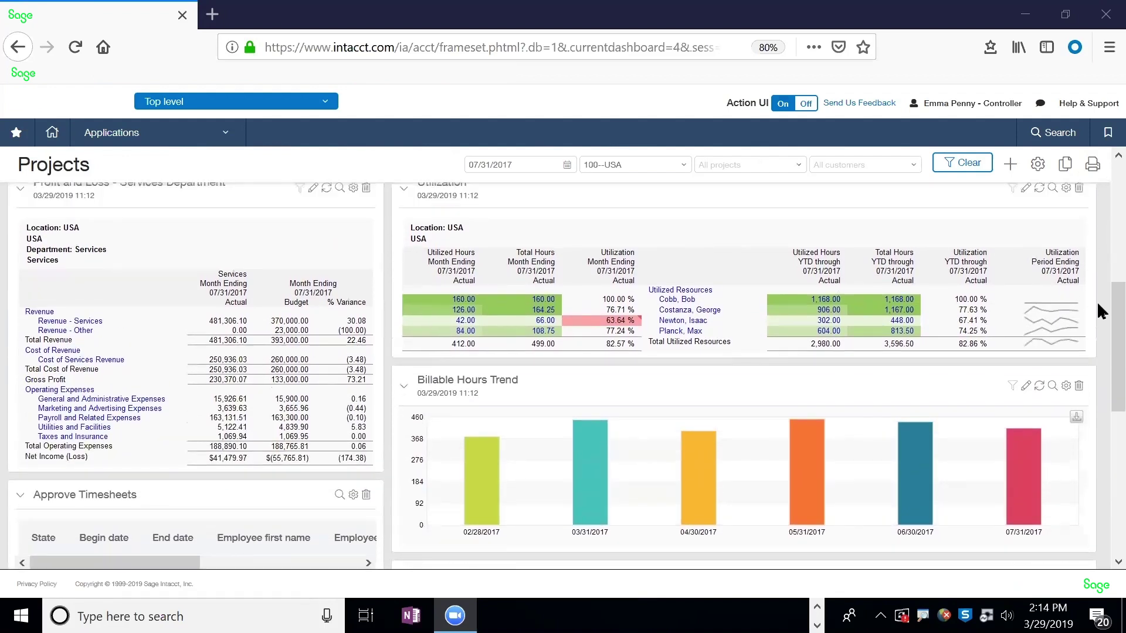
pyautogui.scroll(10, 1098, 306)
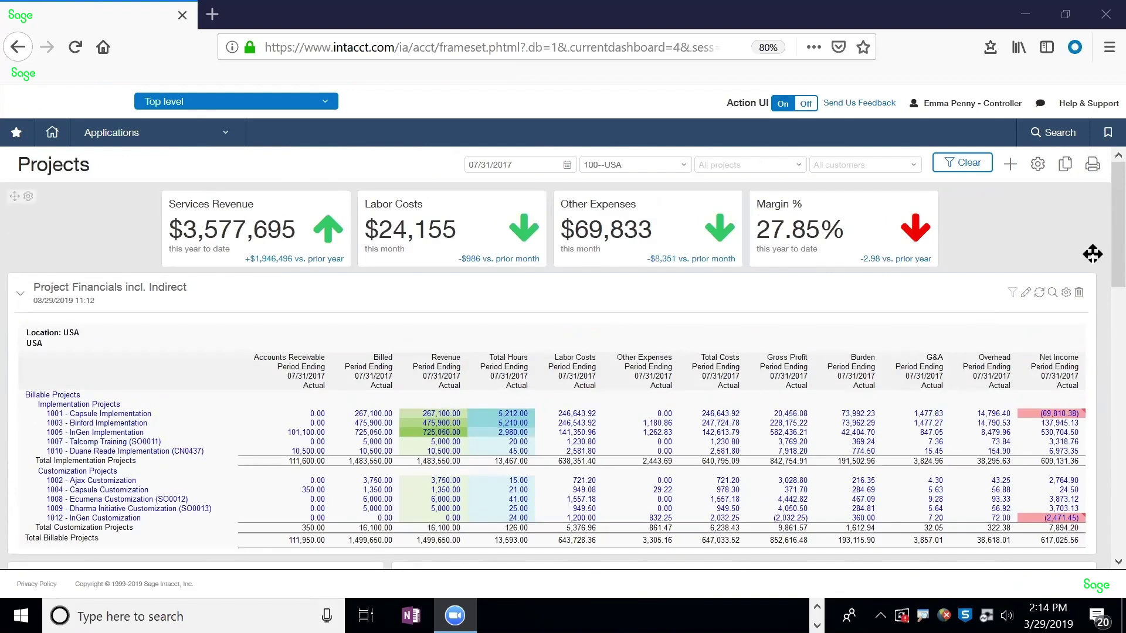
# - Go to the bookmarked Project List, dismiss the low-battery warning and open project 1001 Capsule Implementation for editing
pyautogui.click(1105, 140)
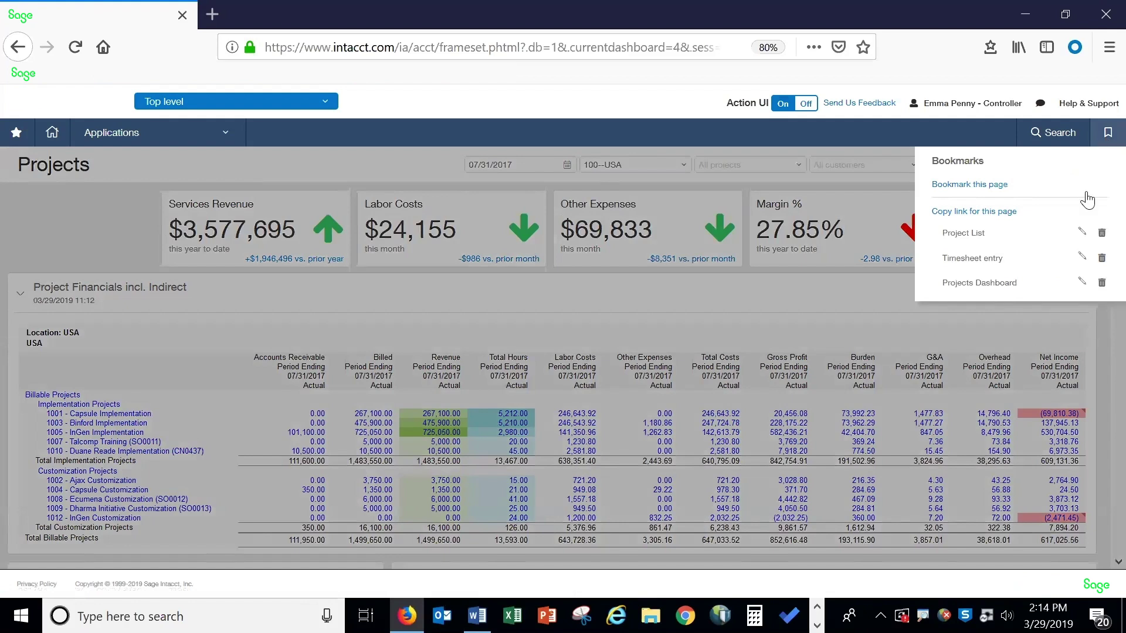
pyautogui.click(1068, 234)
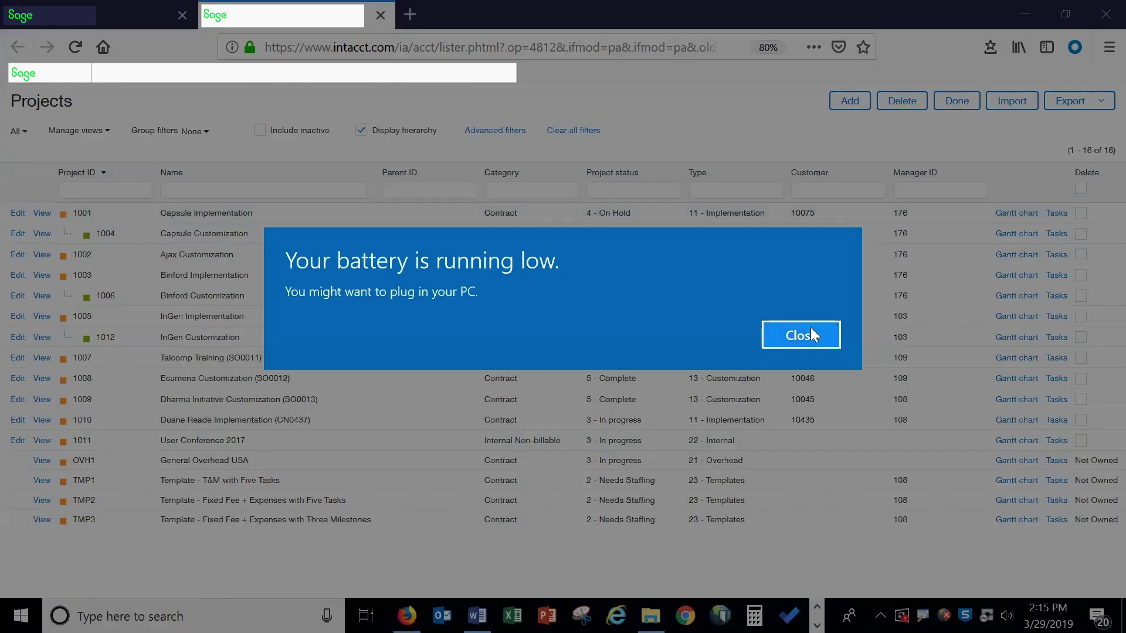
pyautogui.click(803, 333)
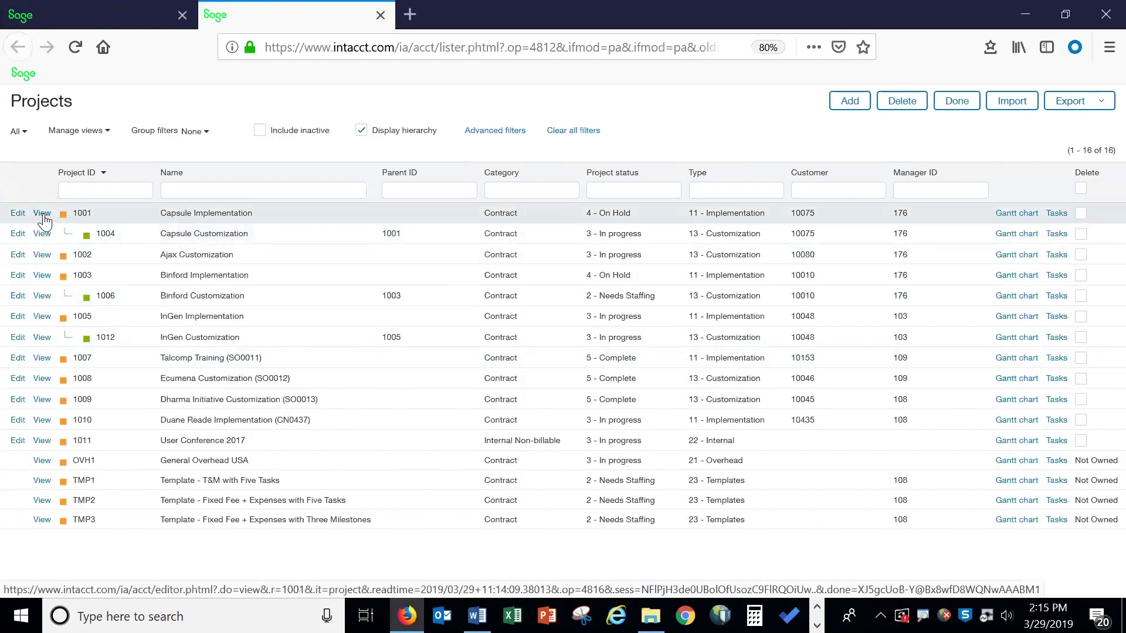
pyautogui.click(19, 215)
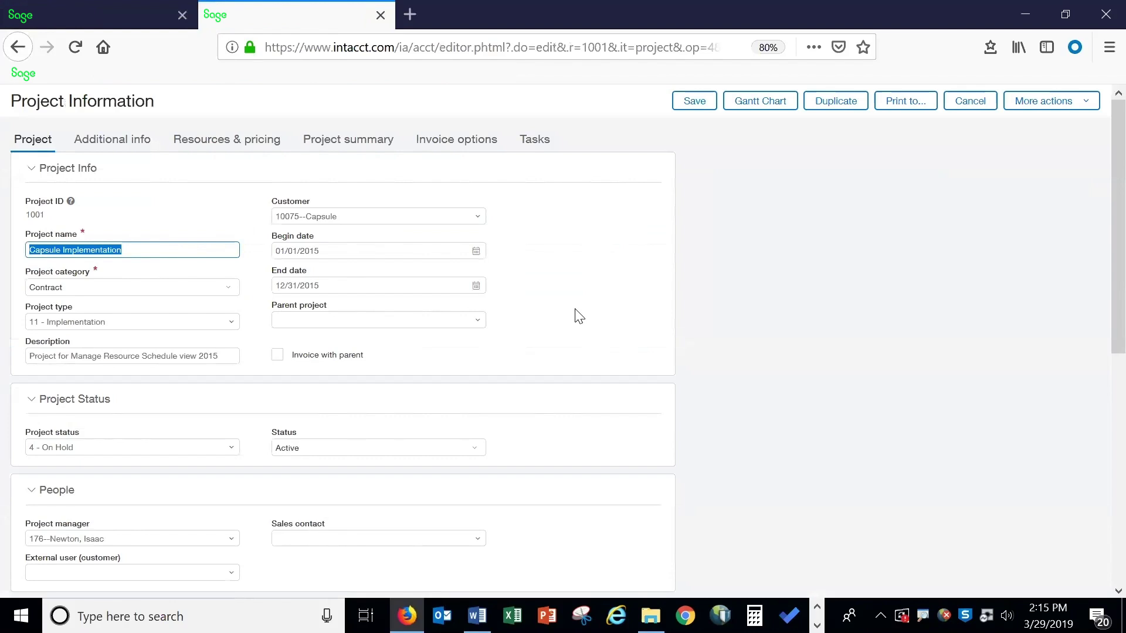
# - Examine the project's general details, available project status choices, people and business rules
pyautogui.scroll(-2, 580, 316)
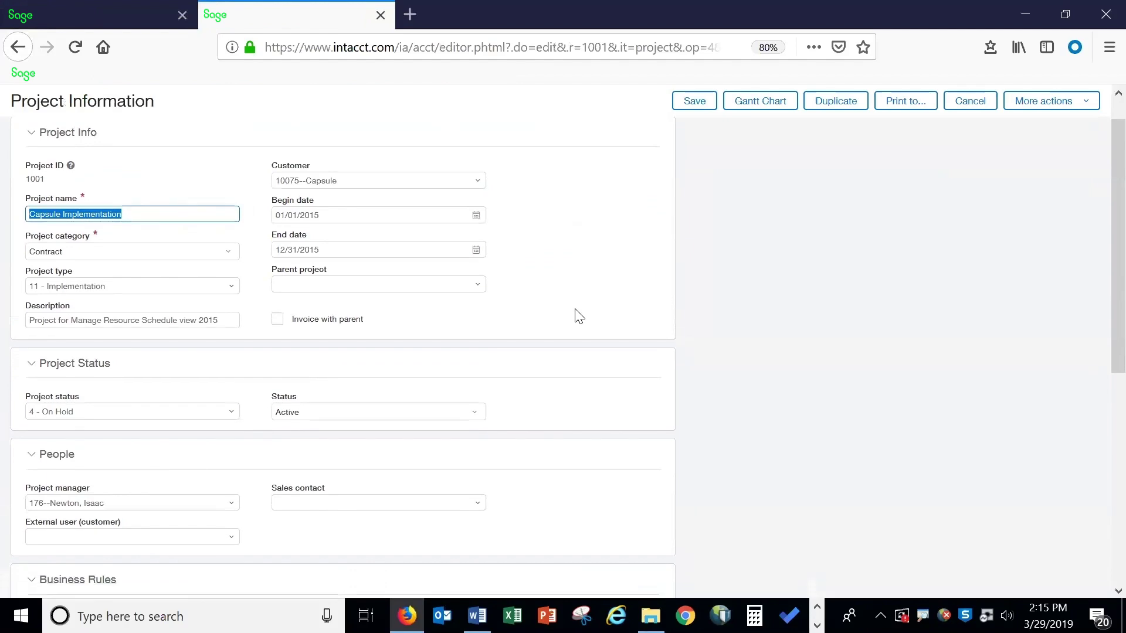
pyautogui.scroll(-2, 579, 317)
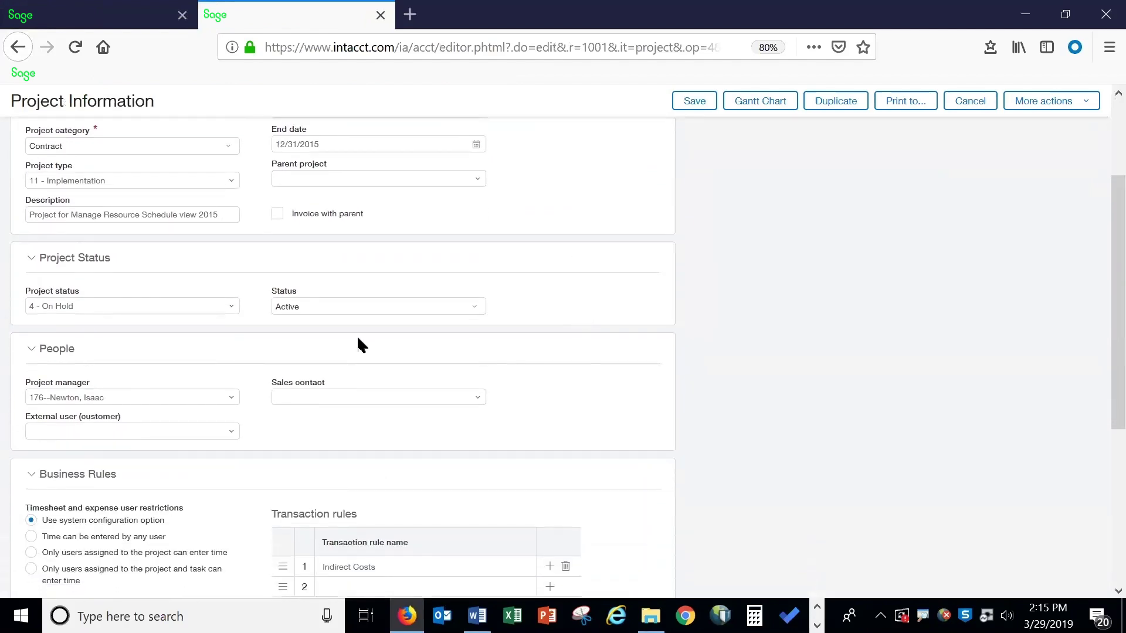
pyautogui.click(233, 315)
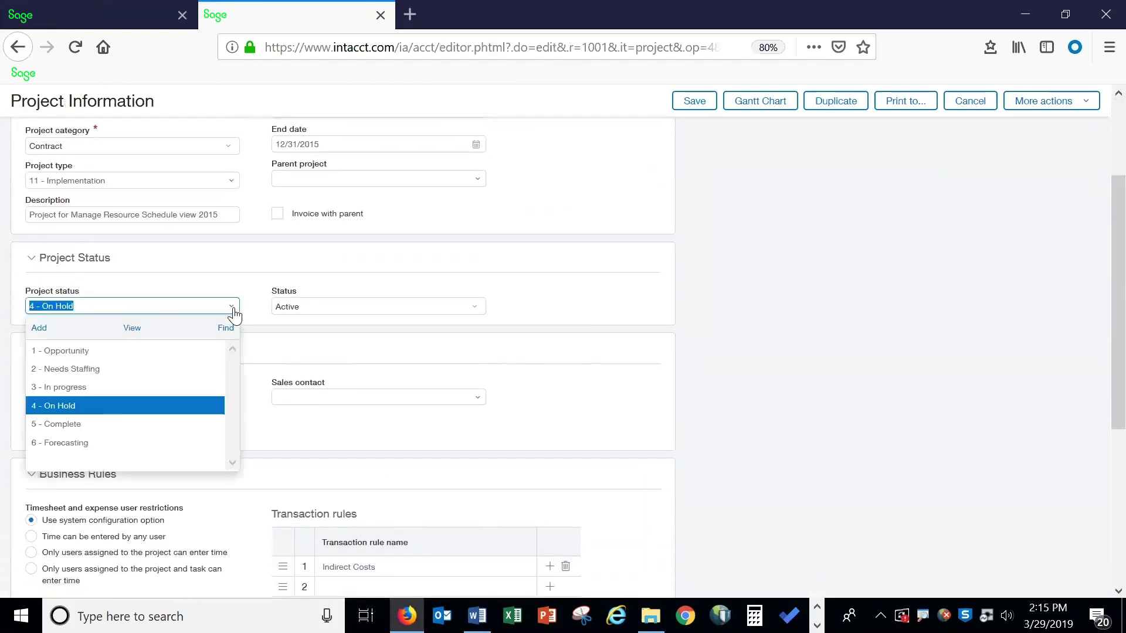
pyautogui.rightClick(252, 262)
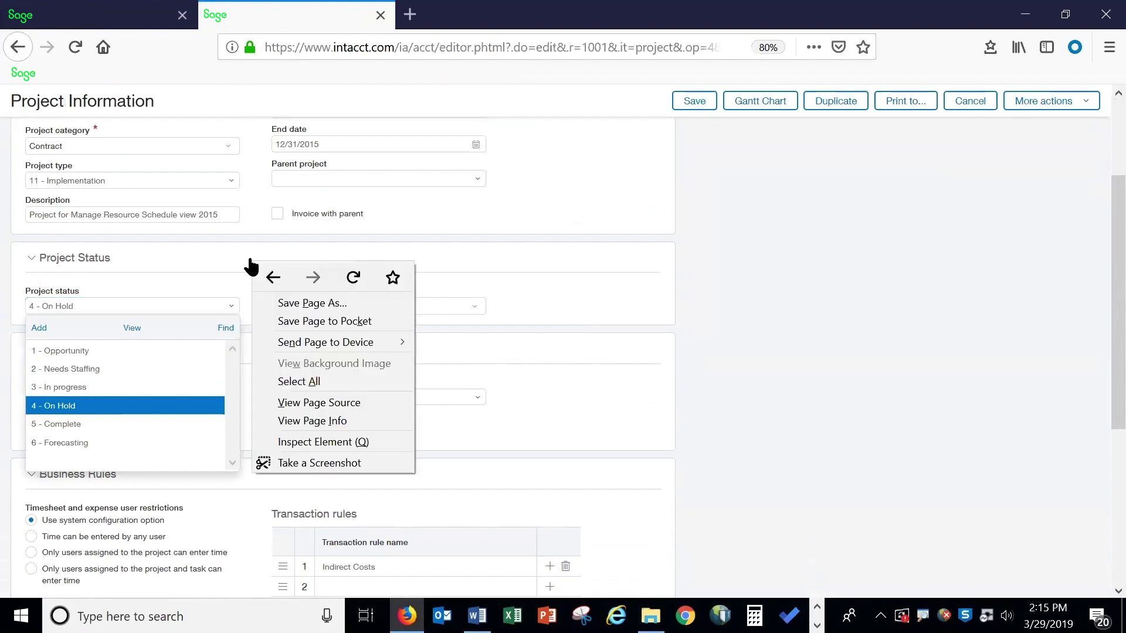
pyautogui.click(594, 276)
pyautogui.click(595, 274)
pyautogui.scroll(-3, 595, 274)
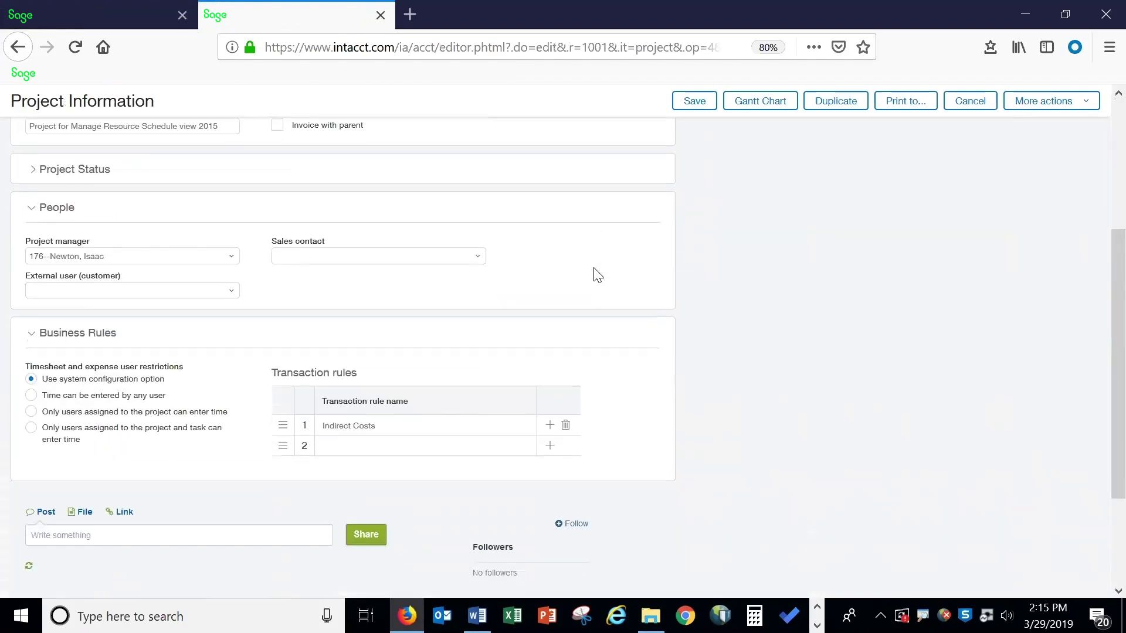
pyautogui.scroll(3, 595, 275)
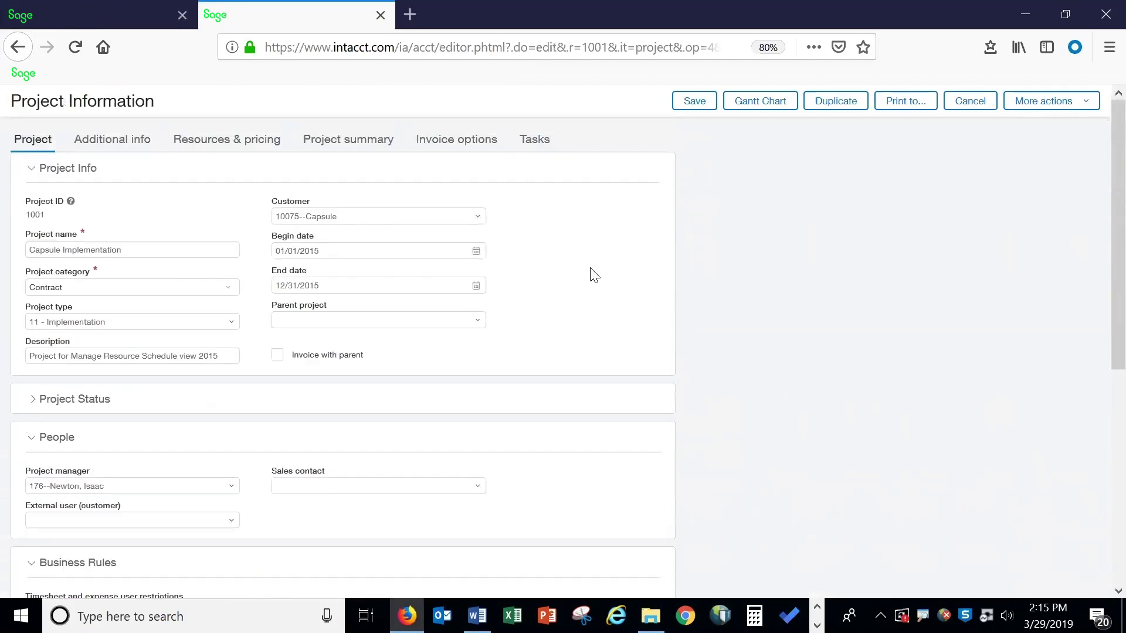
# - Review the project's additional info on progress, contacts and billing, and its resources and pricing
pyautogui.click(94, 146)
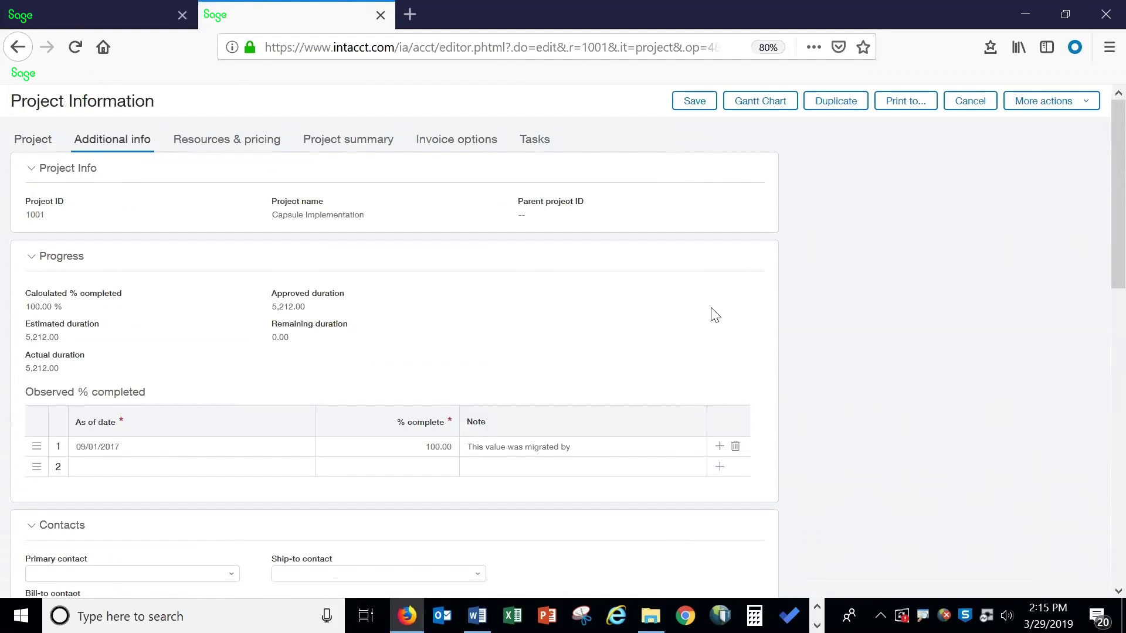
pyautogui.scroll(-2, 714, 314)
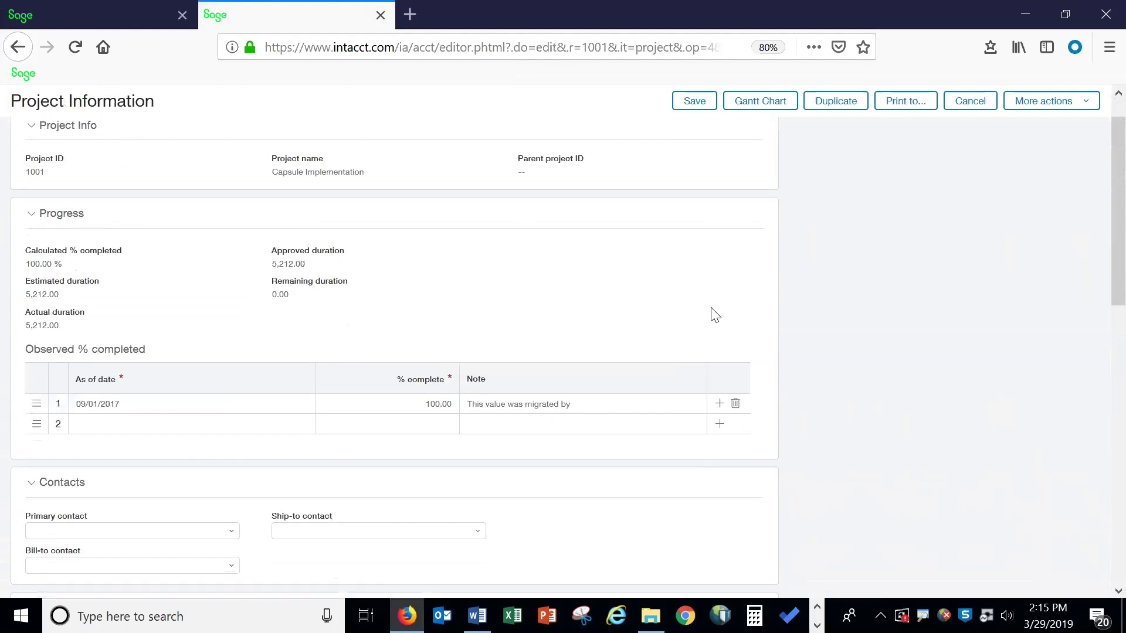
pyautogui.scroll(-6, 714, 315)
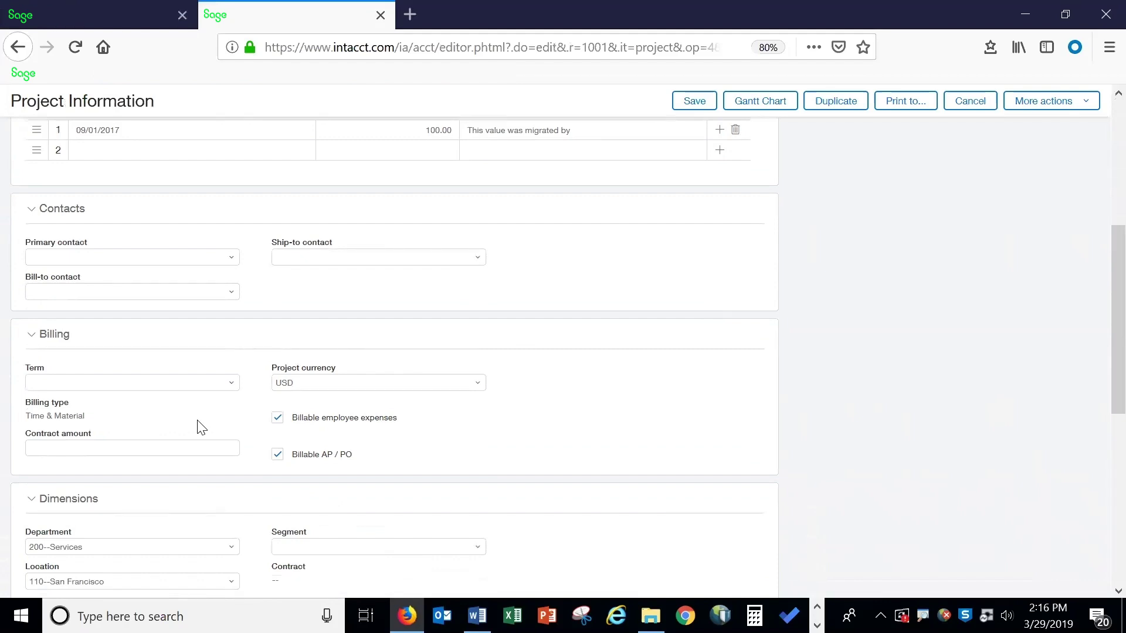
pyautogui.scroll(5, 197, 420)
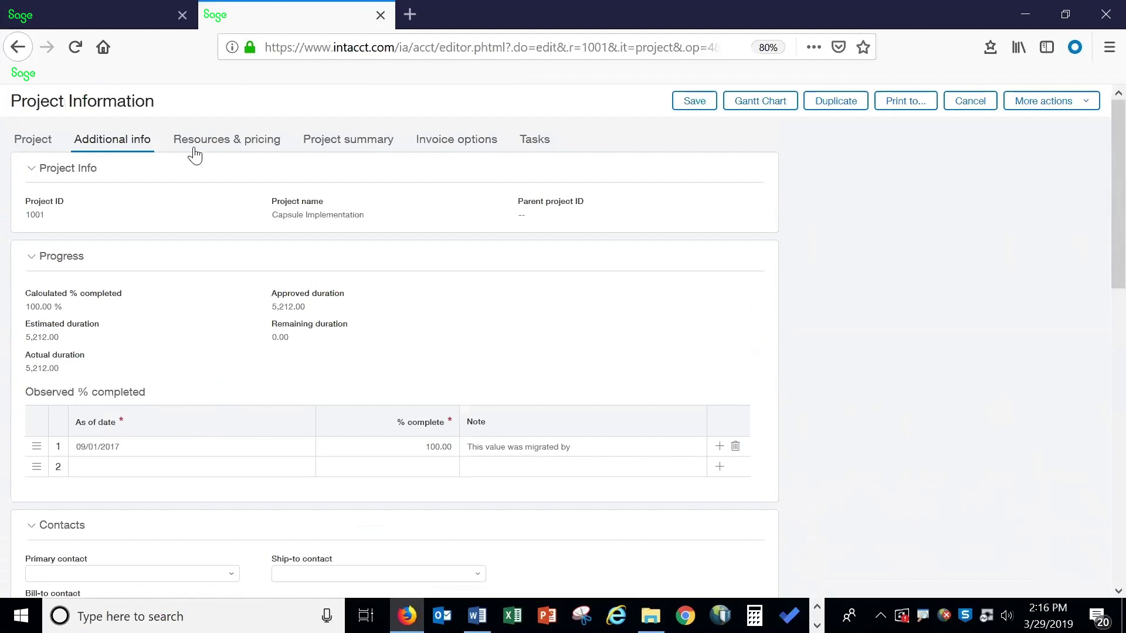
pyautogui.click(196, 152)
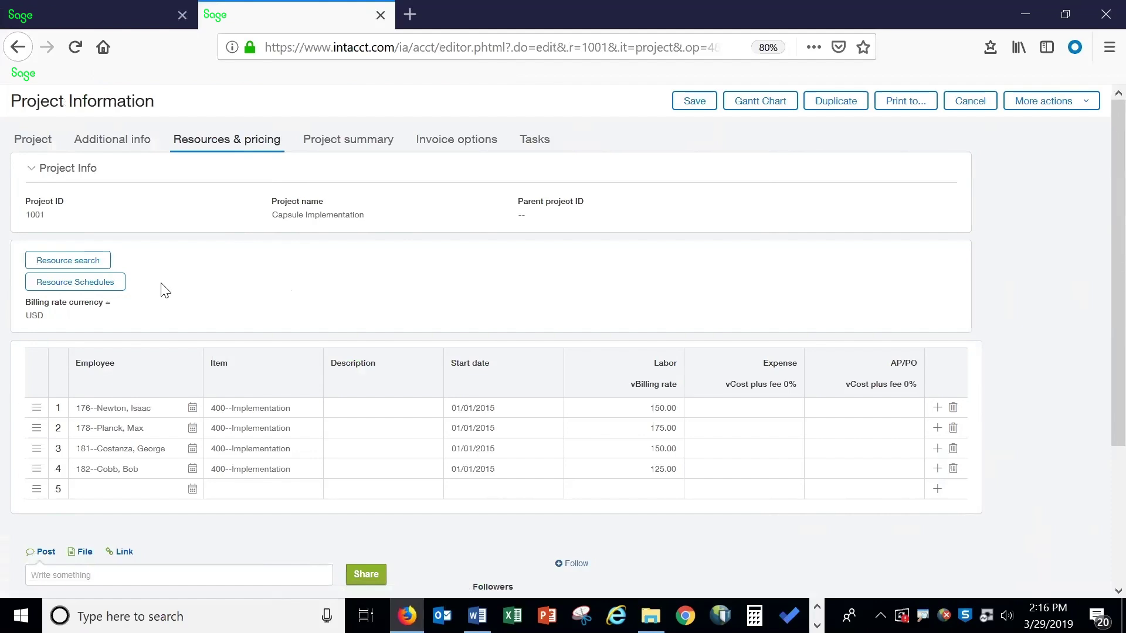
# - Review the project summary's financials, budget, hours and expenses, and the invoice options
pyautogui.click(348, 139)
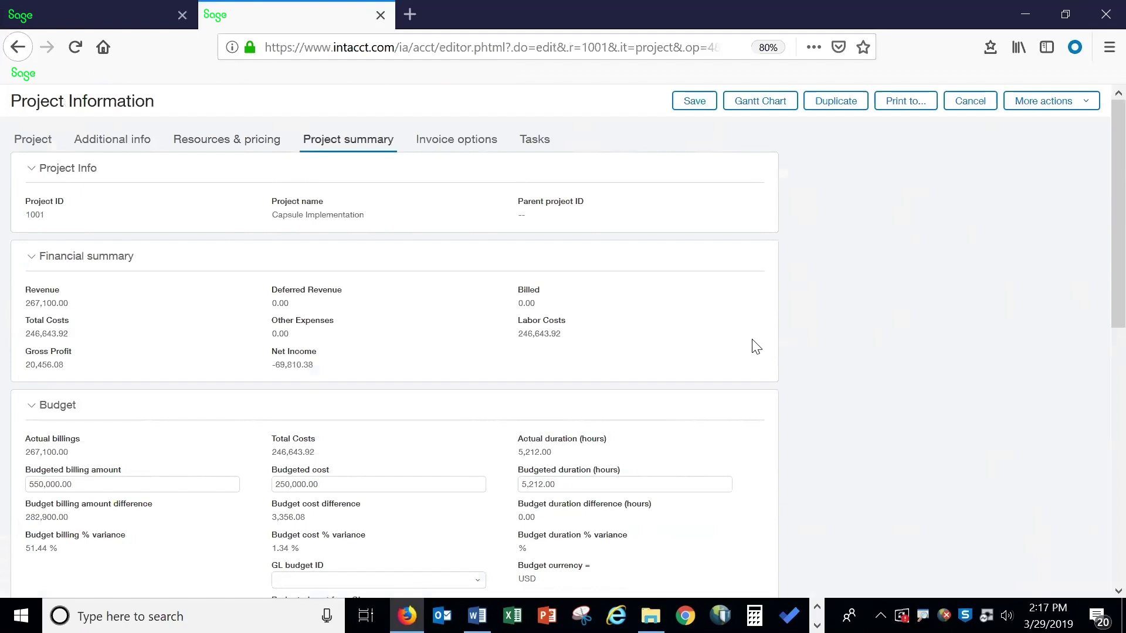
pyautogui.scroll(-2, 870, 375)
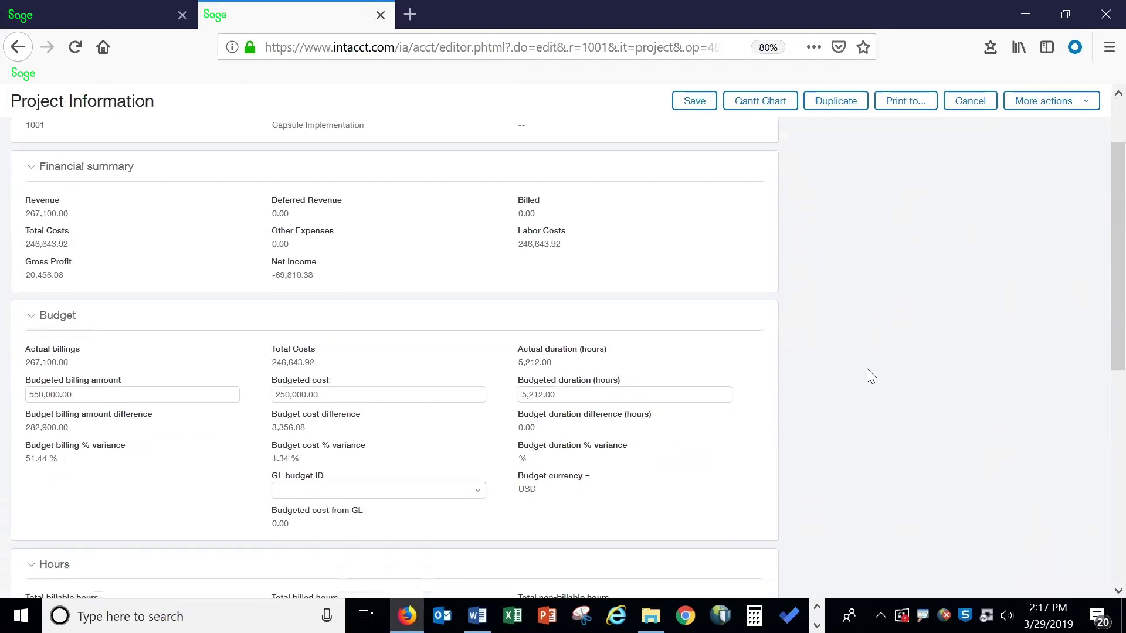
pyautogui.scroll(-1, 871, 375)
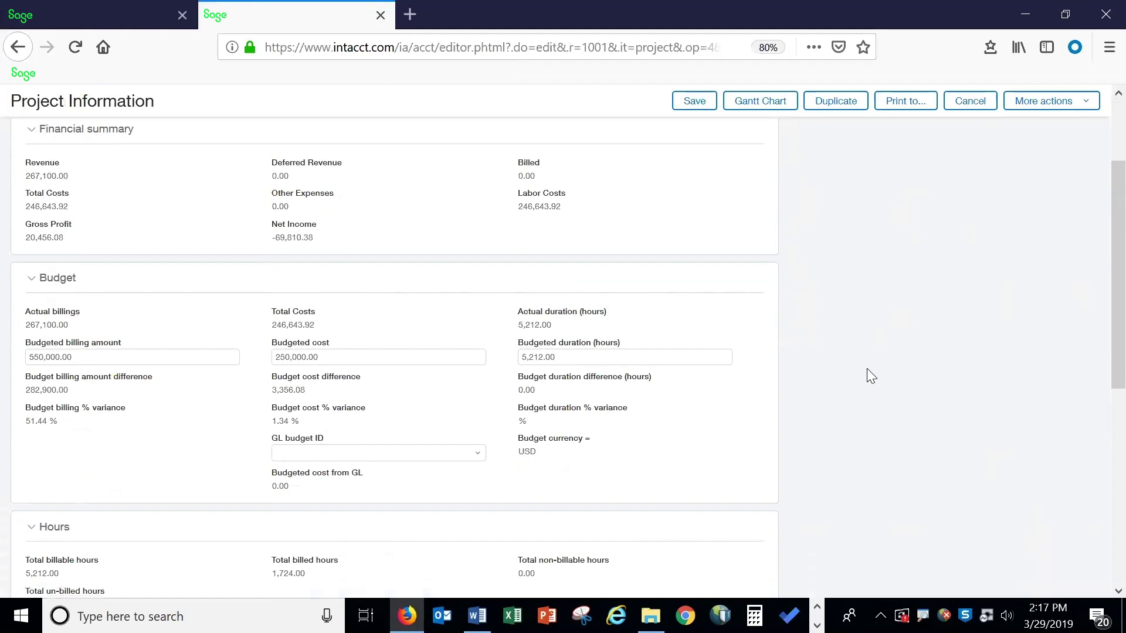
pyautogui.scroll(-4, 868, 370)
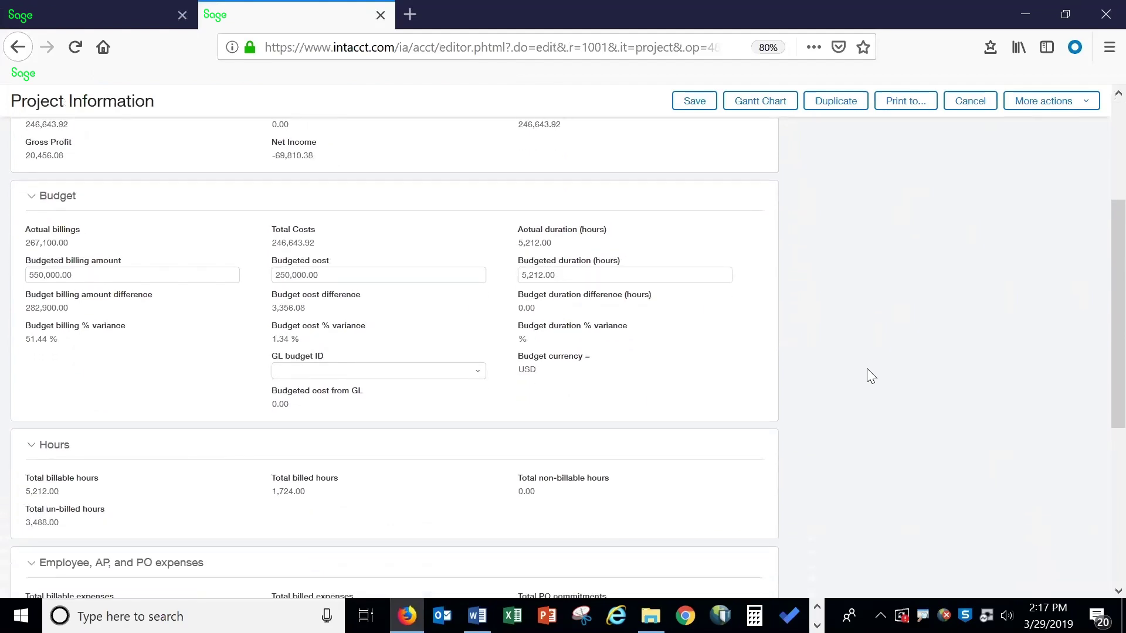
pyautogui.scroll(-2, 870, 375)
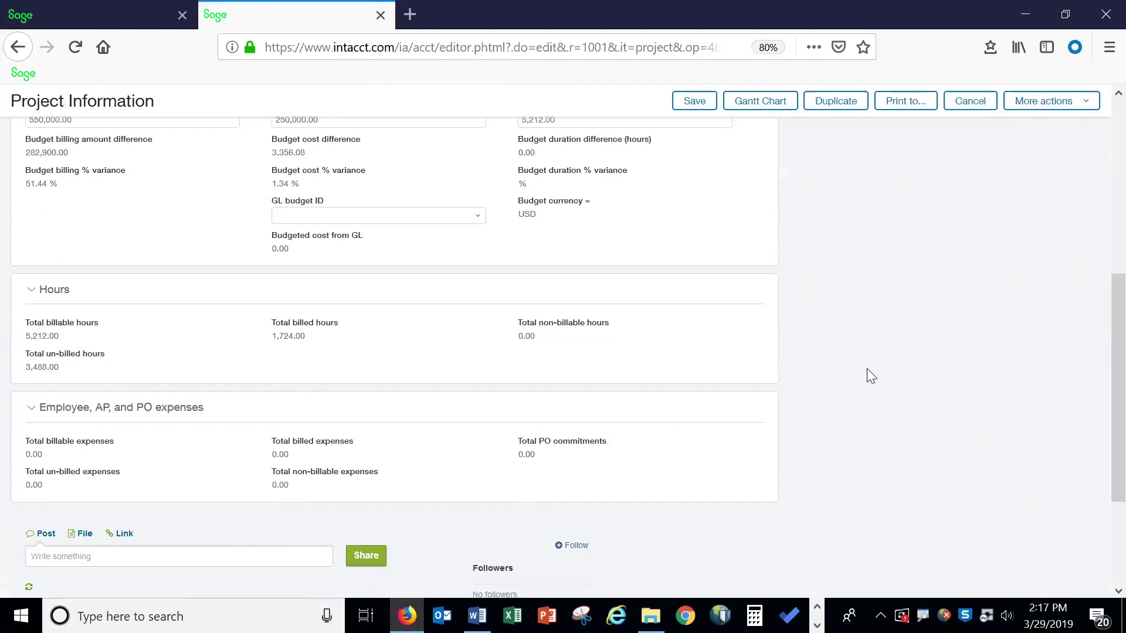
pyautogui.scroll(6, 867, 368)
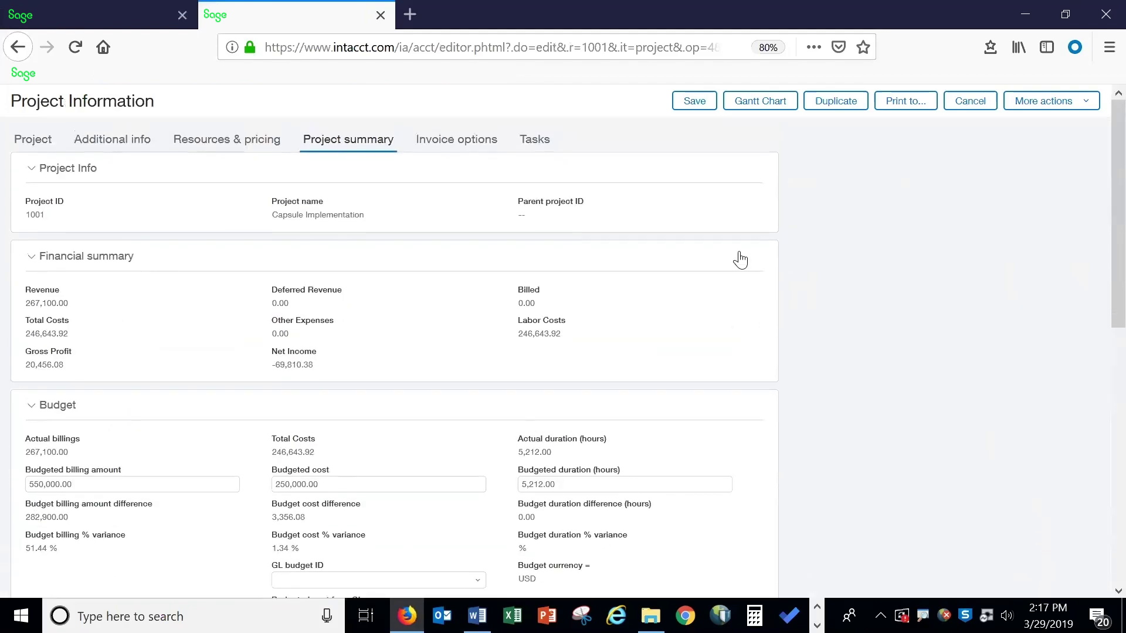
pyautogui.click(439, 144)
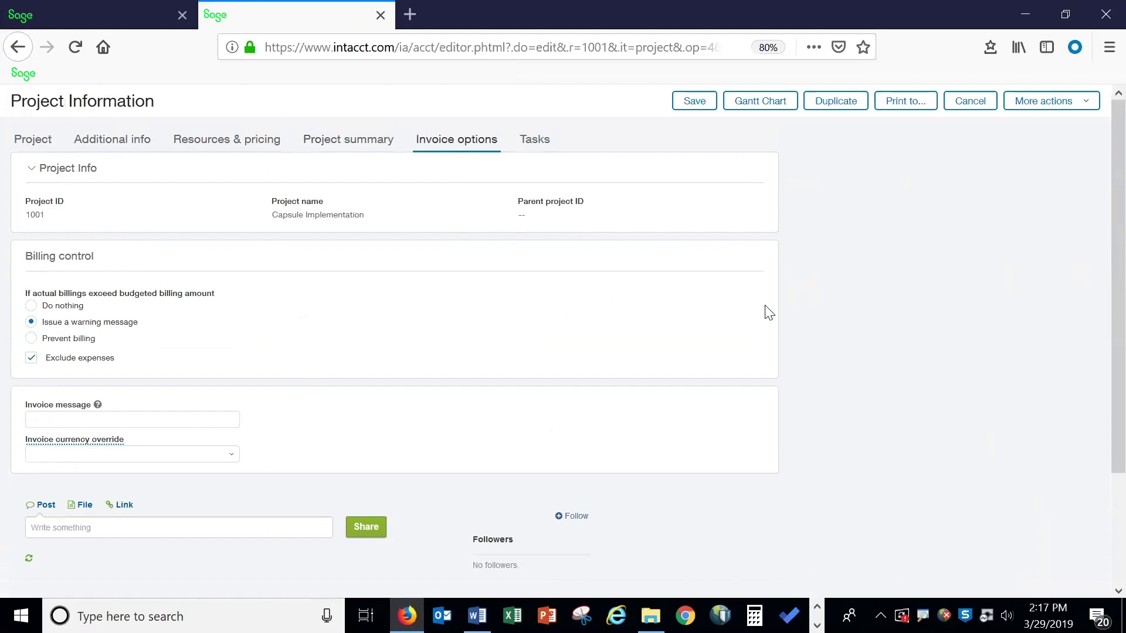
# - Open the Capsule Implementation Gantt chart and examine its task timeline from 2015 into 2016
pyautogui.click(738, 112)
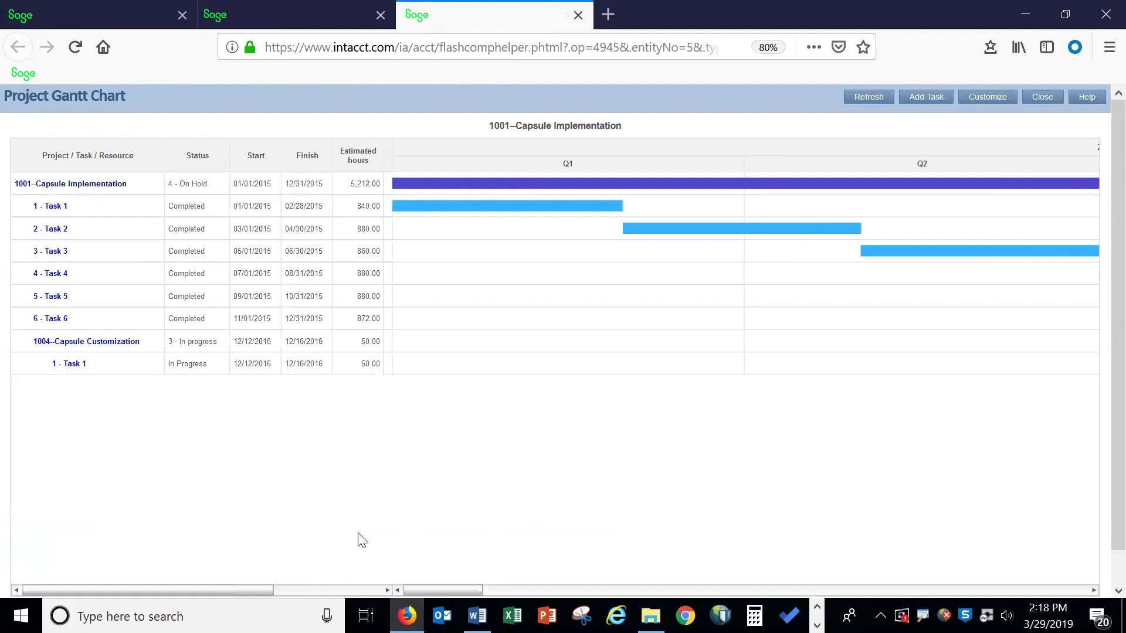
pyautogui.scroll(-1, 441, 482)
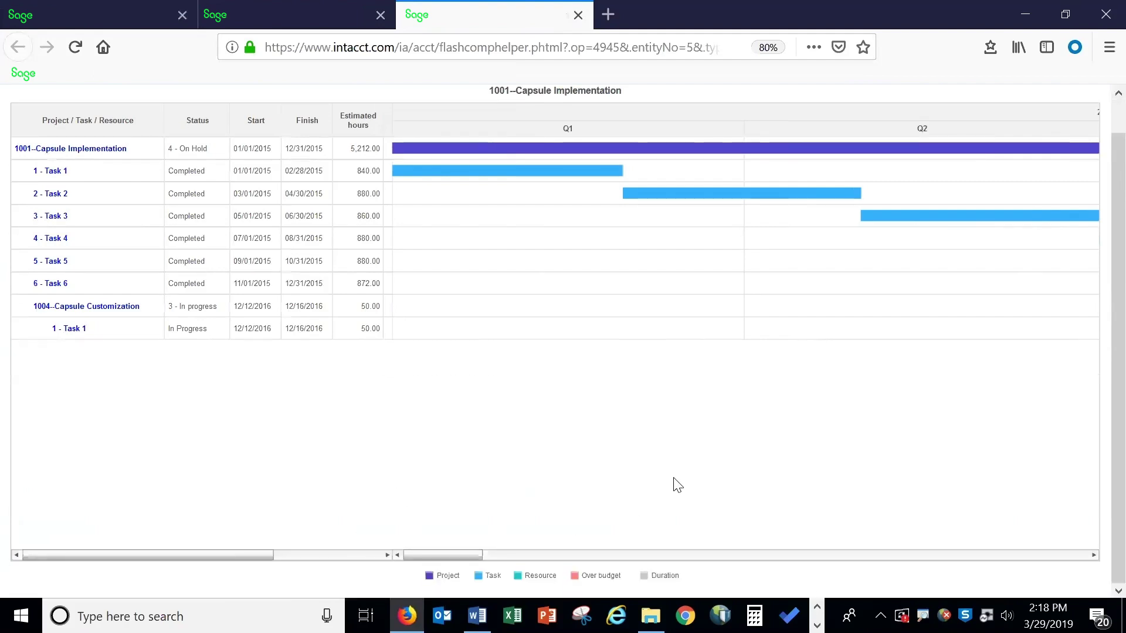
pyautogui.click(1093, 556)
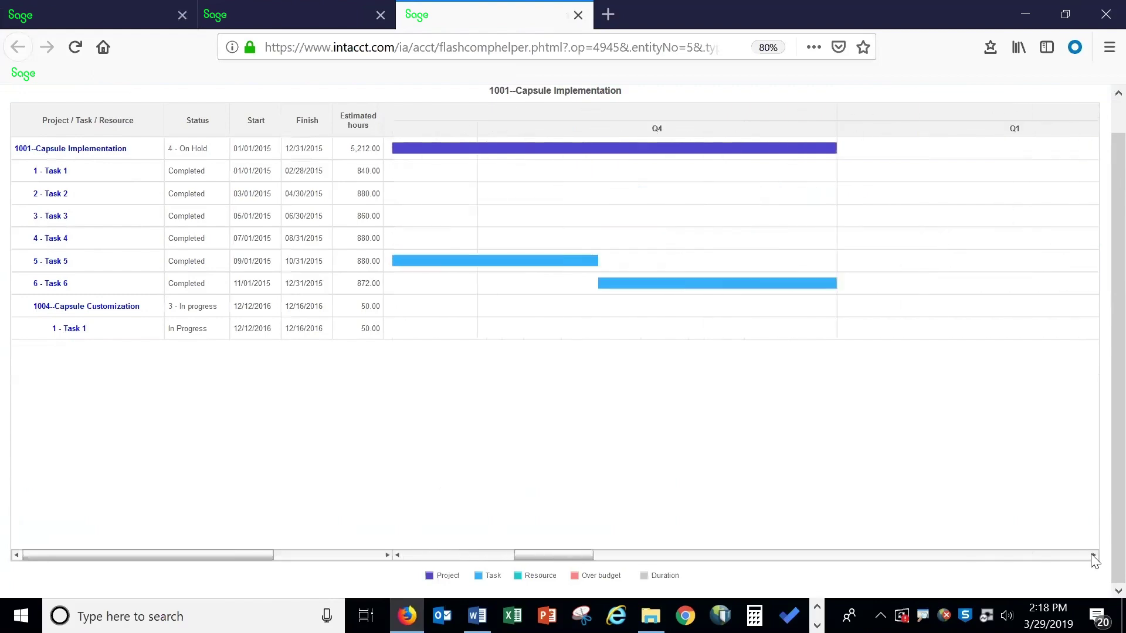
pyautogui.click(1093, 556)
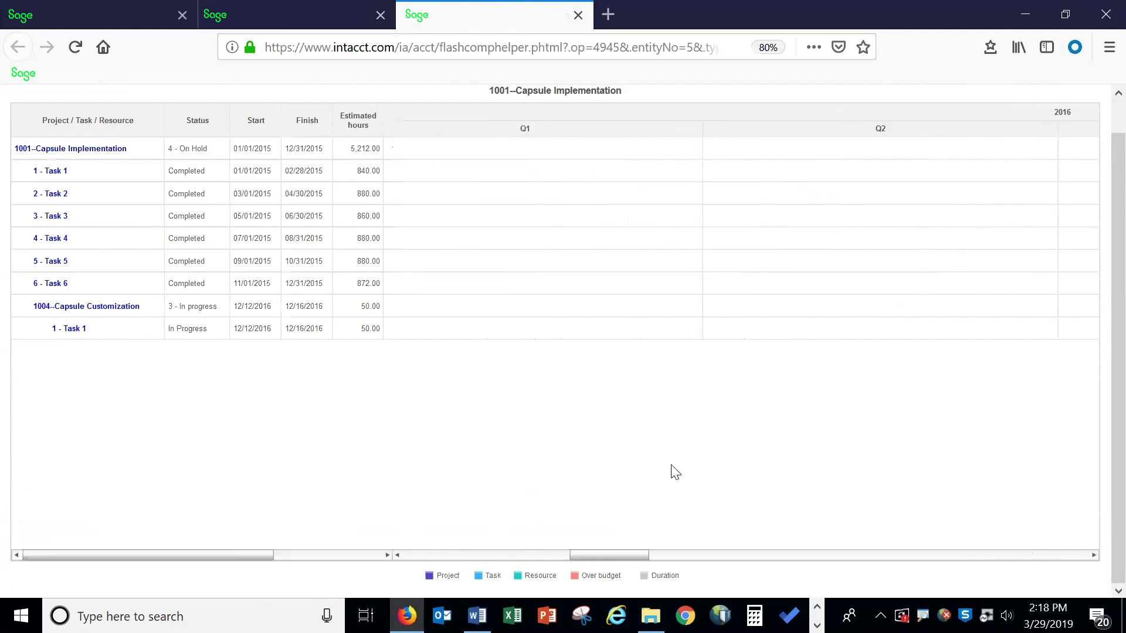
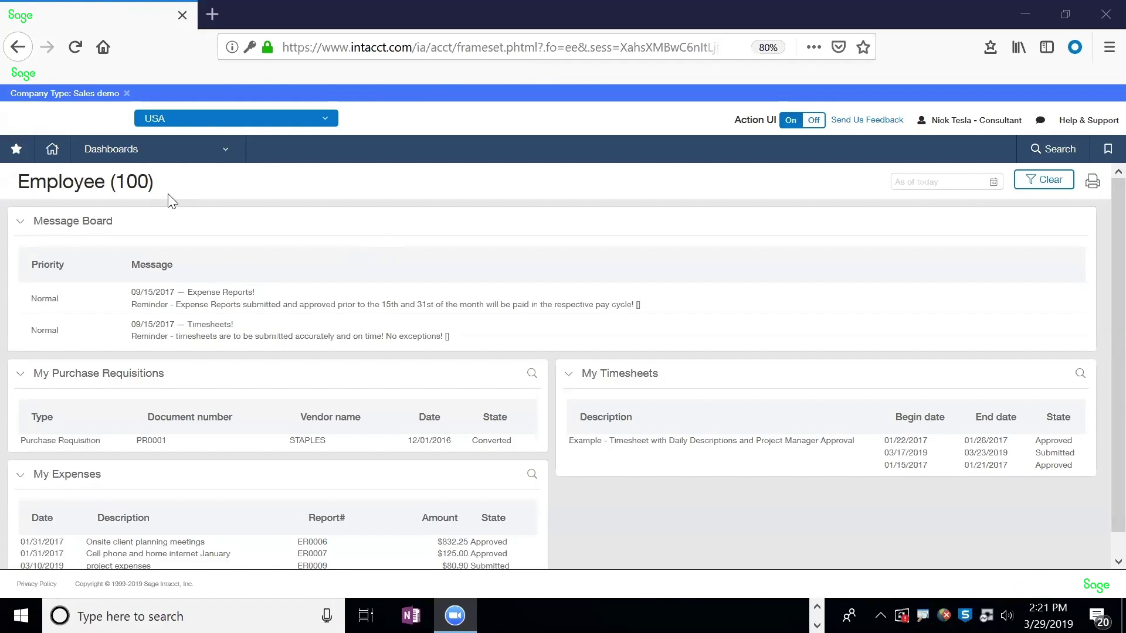
# - Open the employee's own timesheets list from Time & Expenses
pyautogui.click(198, 155)
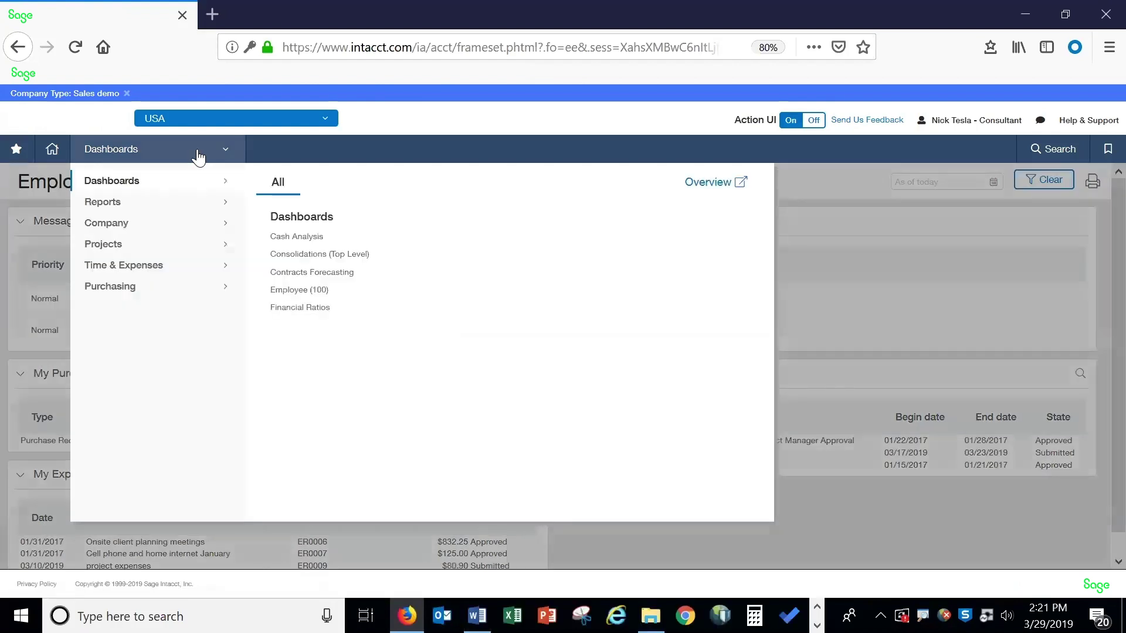
pyautogui.click(197, 279)
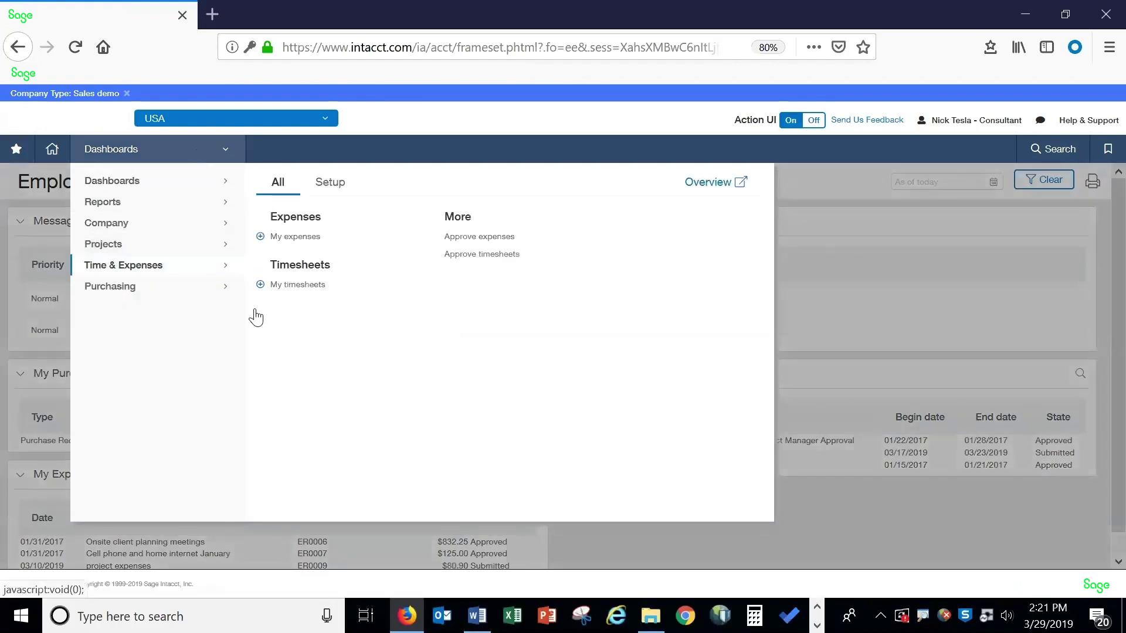
pyautogui.click(359, 289)
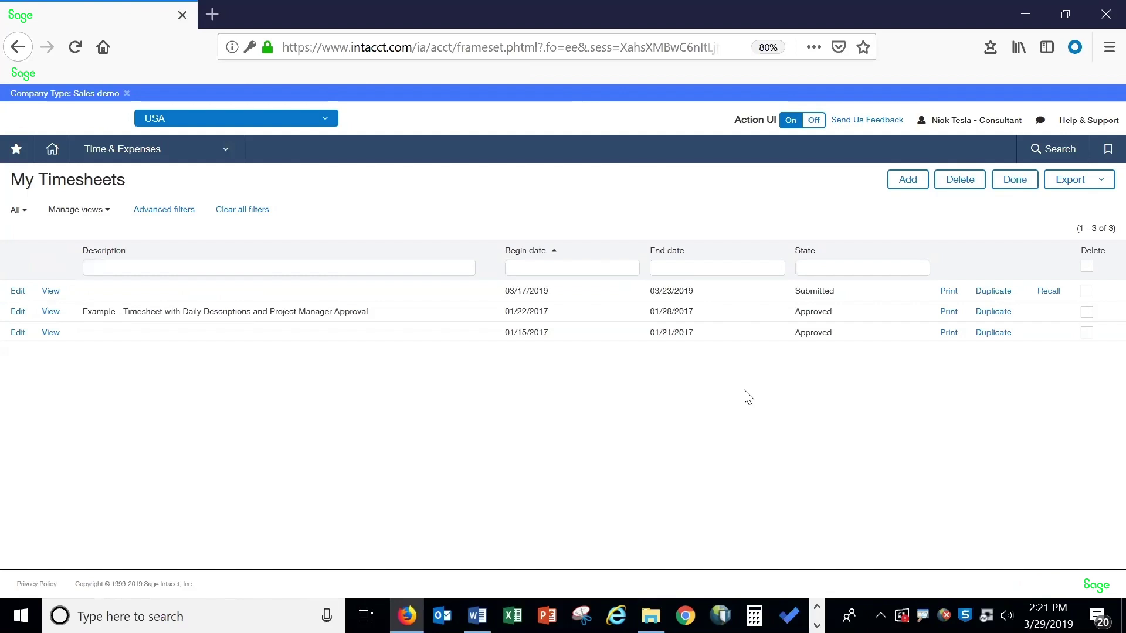
# - Add a new timesheet for the week beginning 03/24/2019 with the description "time sheet for this week"
pyautogui.click(910, 182)
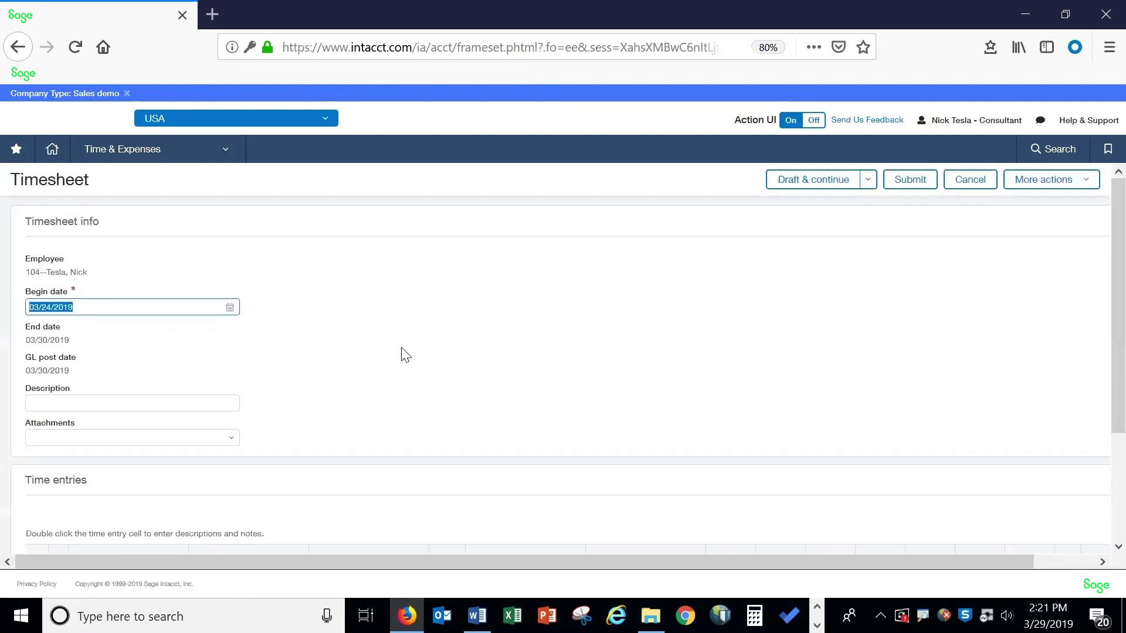
pyautogui.scroll(-2, 446, 308)
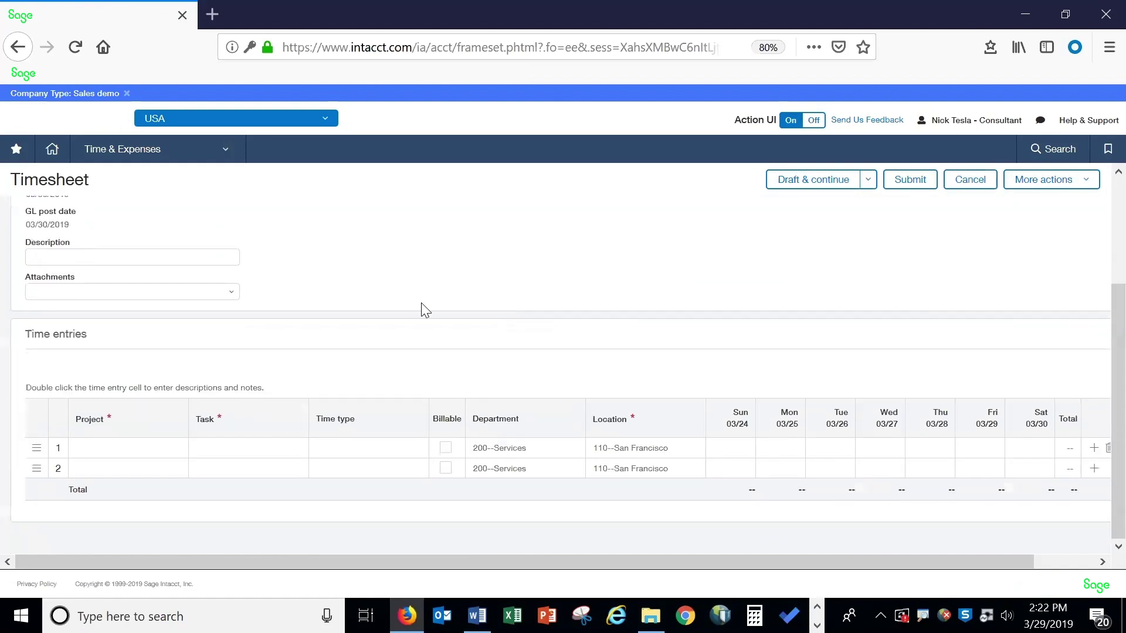
pyautogui.click(170, 258)
pyautogui.write('your')
pyautogui.press('BackSpace')
pyautogui.press('BackSpace')
pyautogui.press('BackSpace')
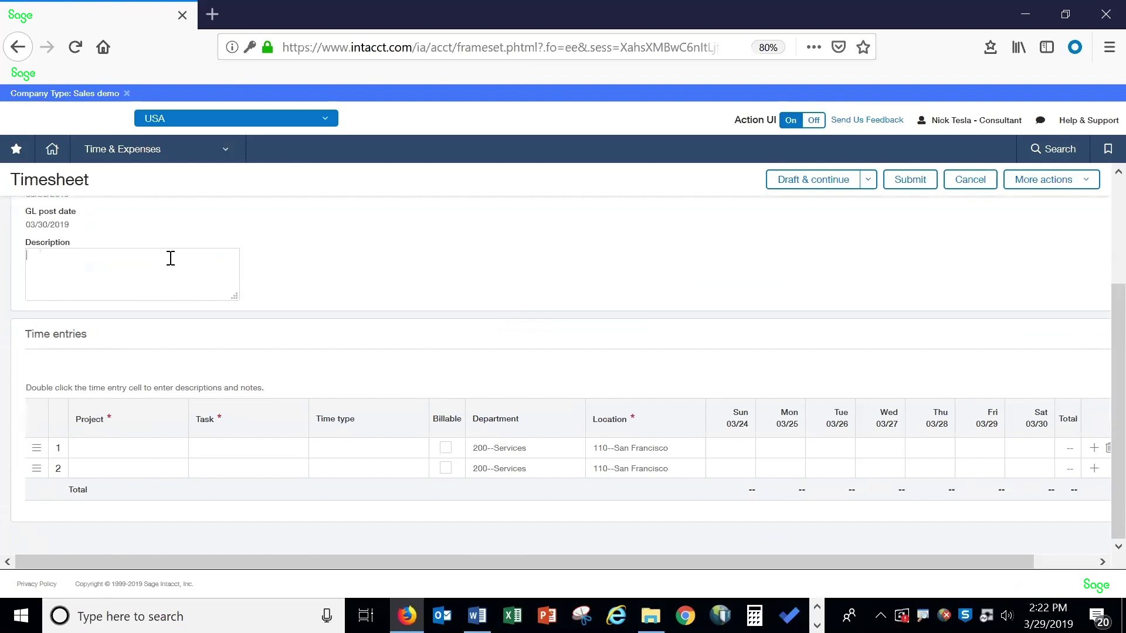
pyautogui.write('time sheet for this week')
pyautogui.press('Tab')
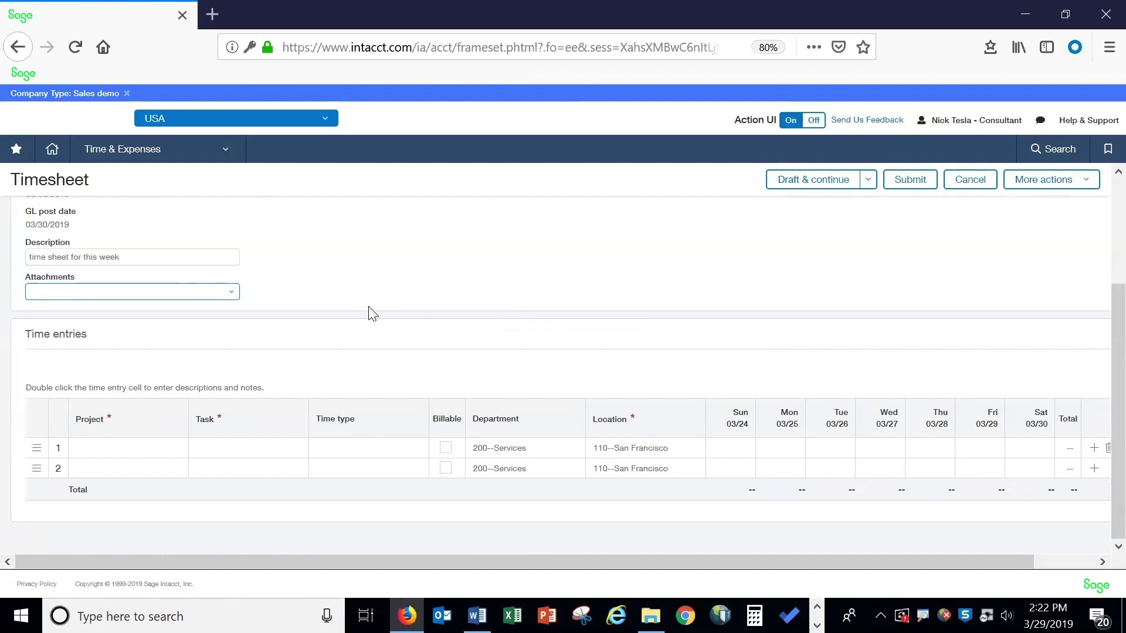
# - Set the first time entry to project 1005--InGen Implementation and task 34--1 - Task 1
pyautogui.click(156, 448)
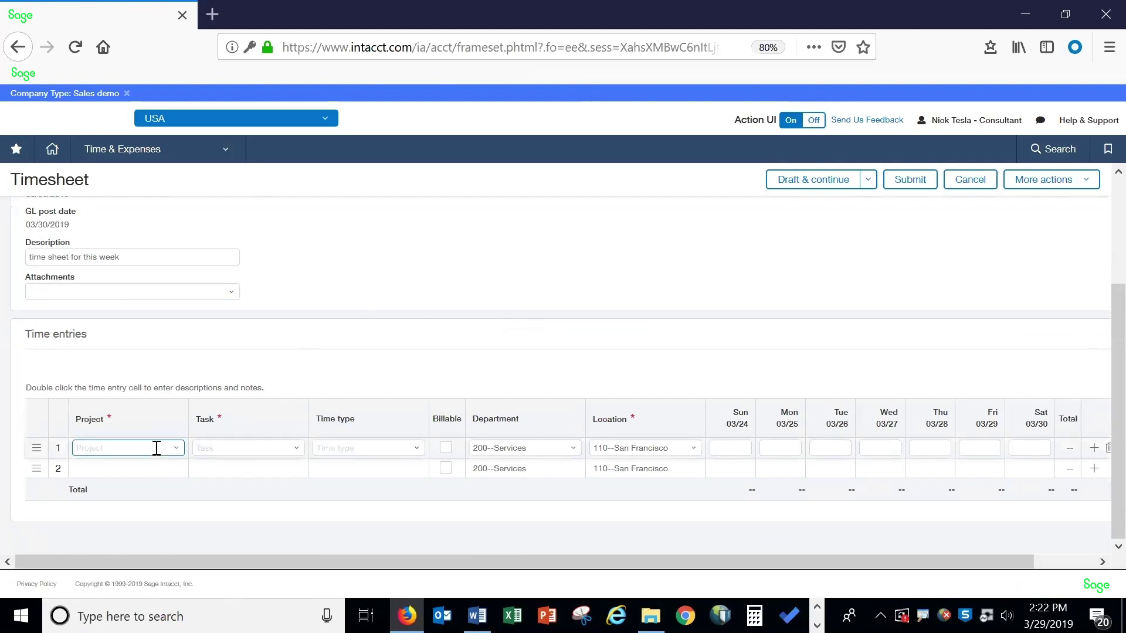
pyautogui.click(156, 448)
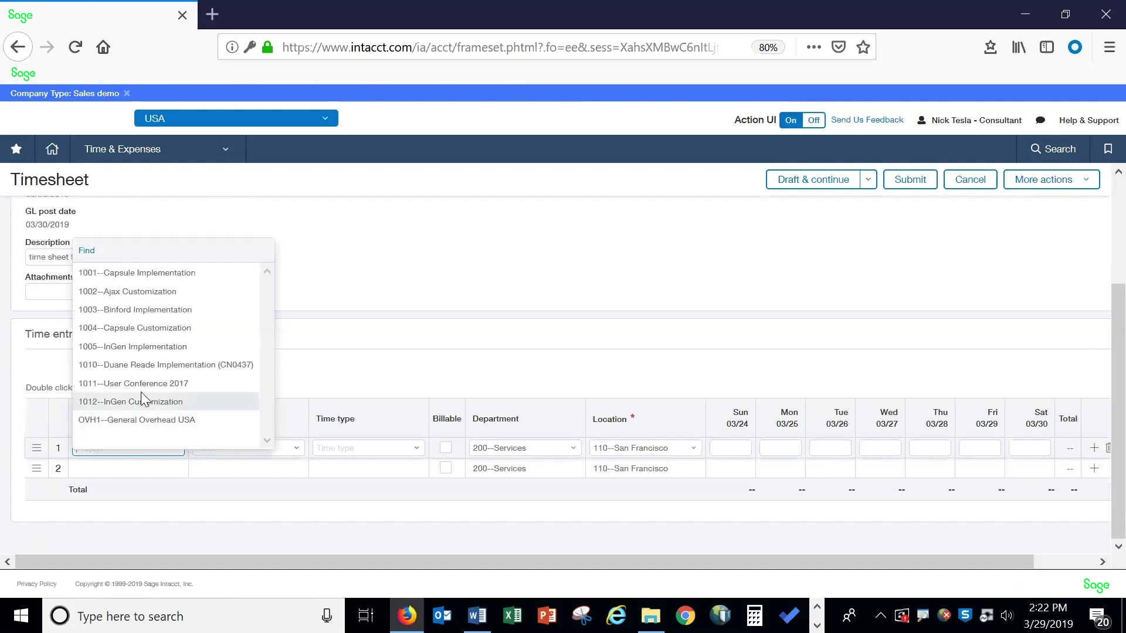
pyautogui.click(143, 347)
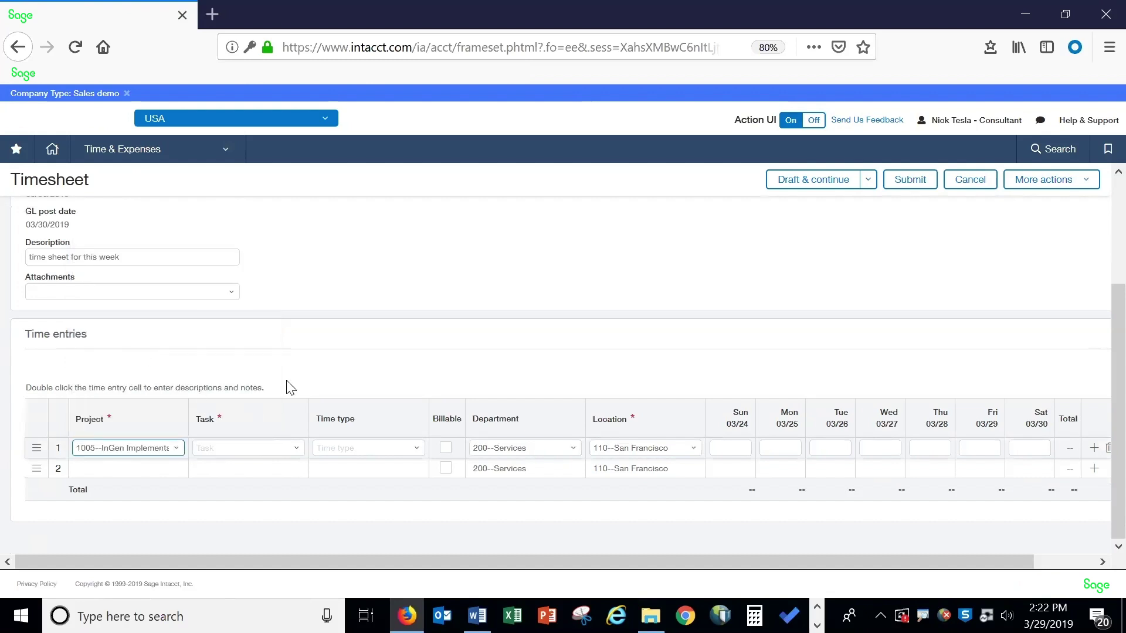
pyautogui.press('Tab')
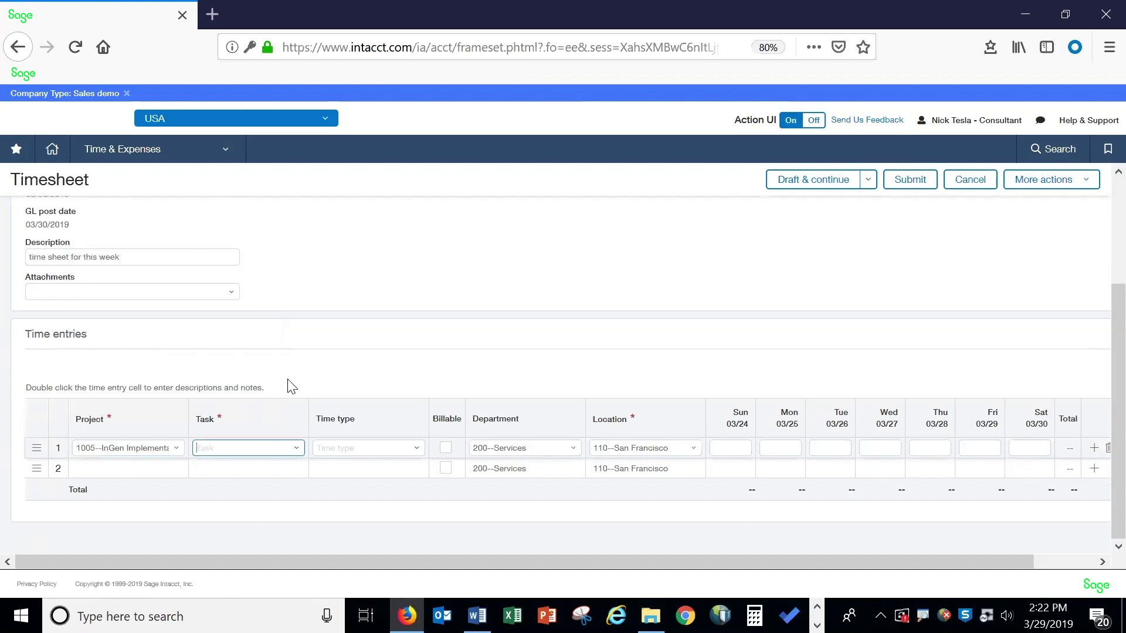
pyautogui.click(297, 449)
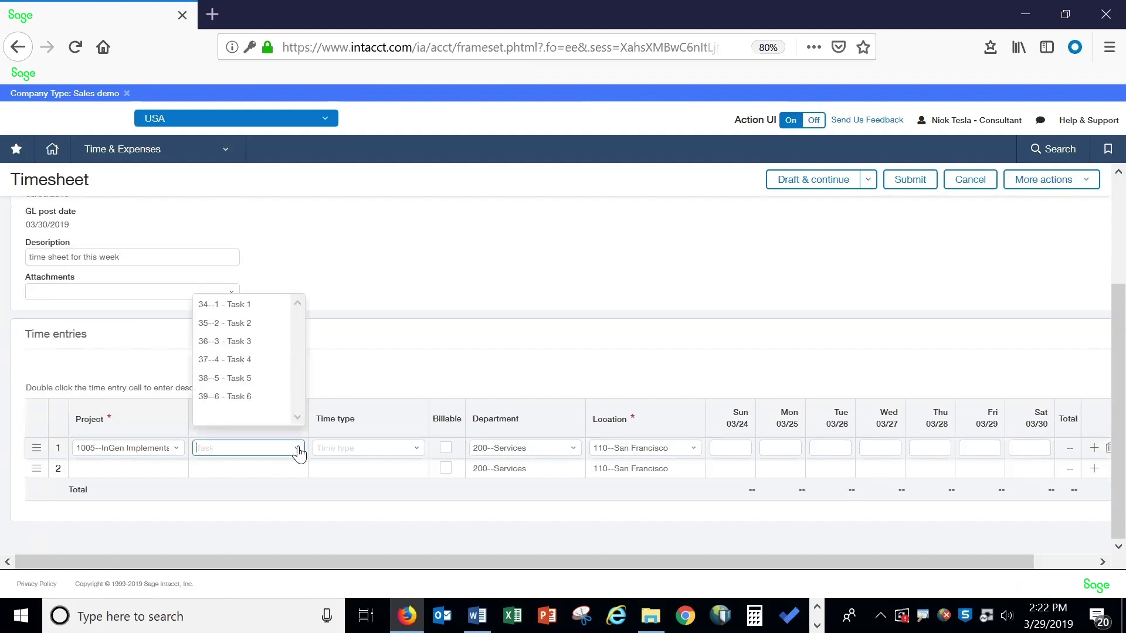
pyautogui.click(277, 306)
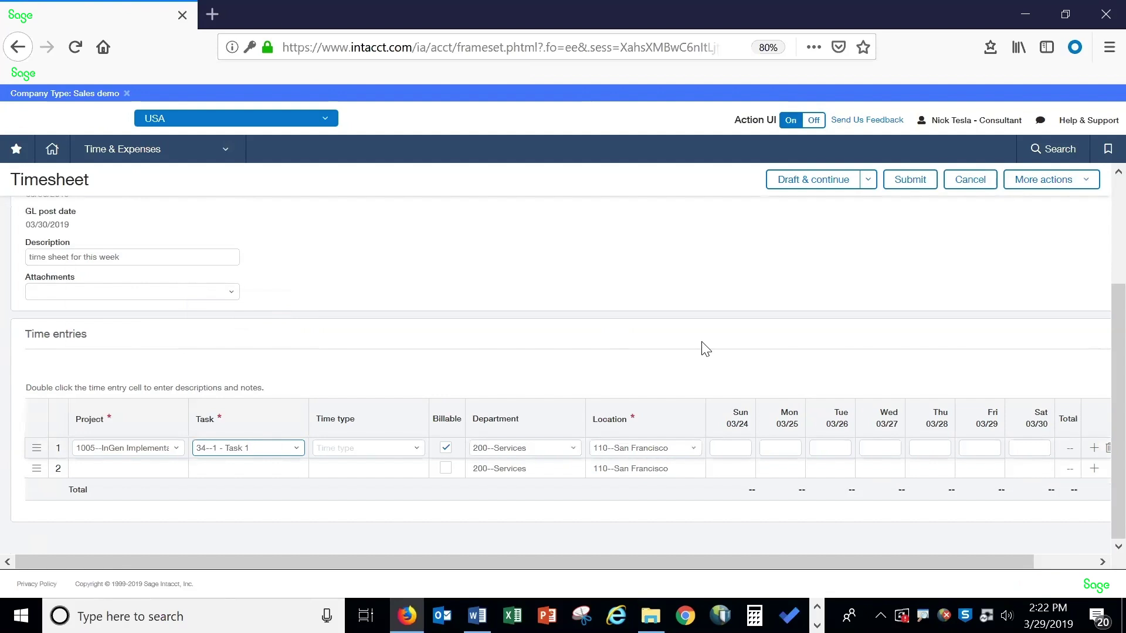
pyautogui.press('Tab')
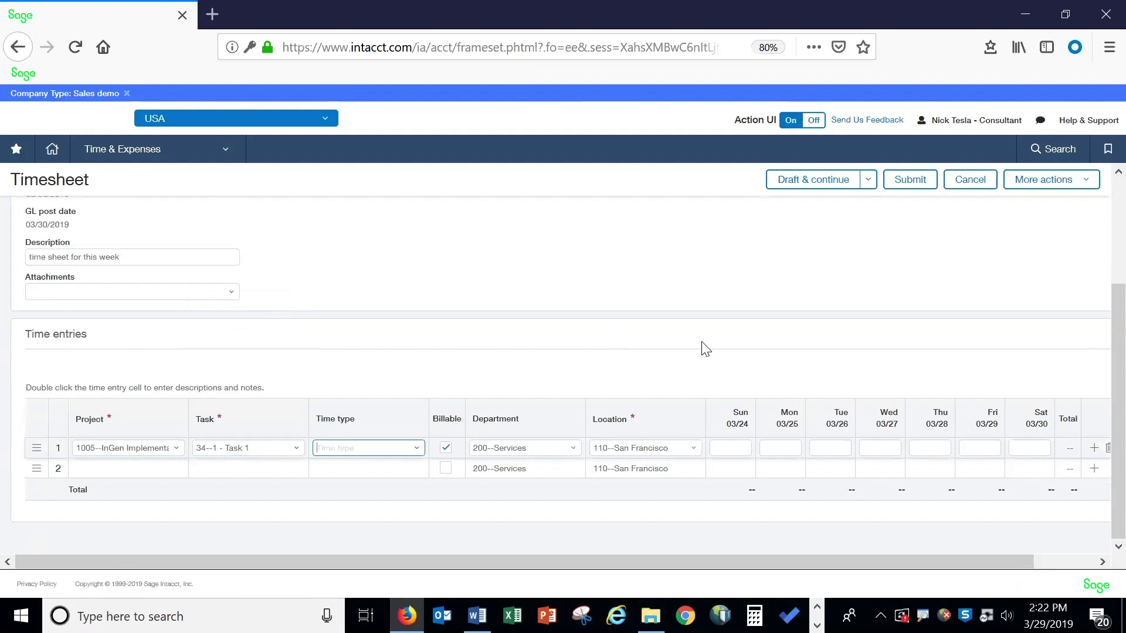
# - Enter 8 hours for each day from Monday 03/25 to Friday 03/29 on the entry, and submit the timesheet
pyautogui.press('Tab')
pyautogui.press('Tab')
pyautogui.press('Tab')
pyautogui.press('Tab')
pyautogui.press('Tab')
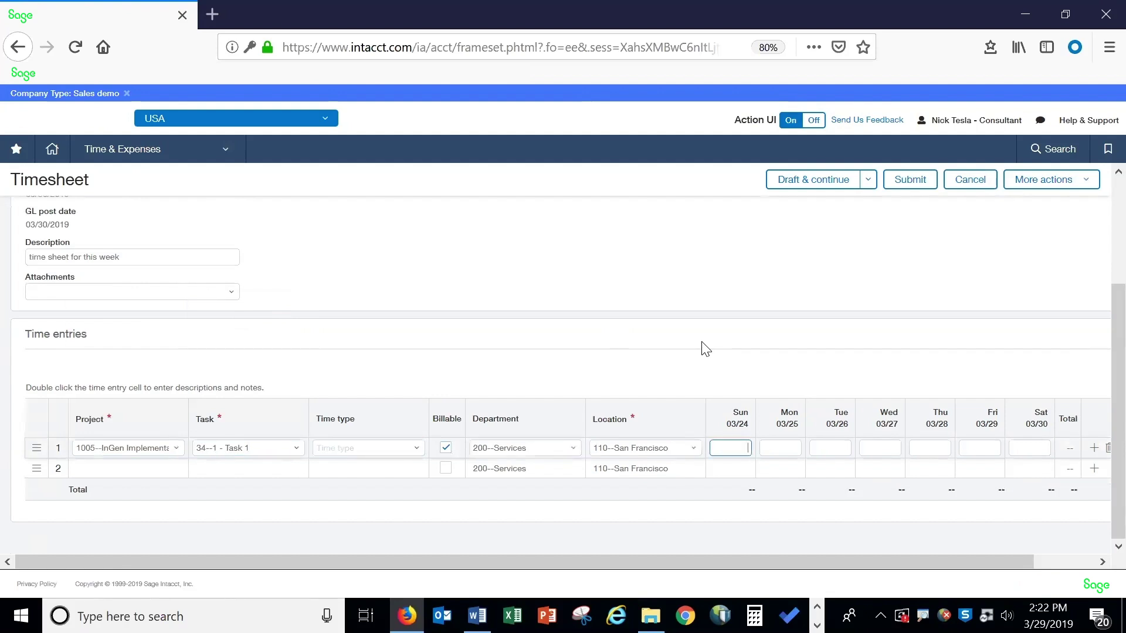
pyautogui.write('8')
pyautogui.press('Tab')
pyautogui.write('8')
pyautogui.press('Tab')
pyautogui.write('8')
pyautogui.press('Tab')
pyautogui.press('Tab')
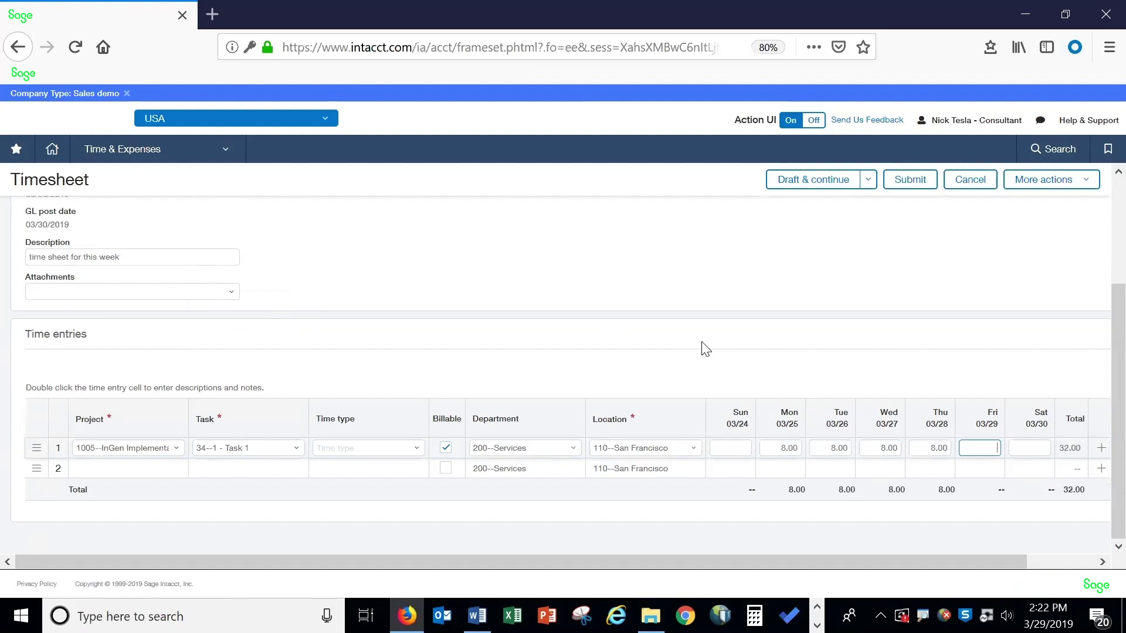
pyautogui.write('8')
pyautogui.press('Tab')
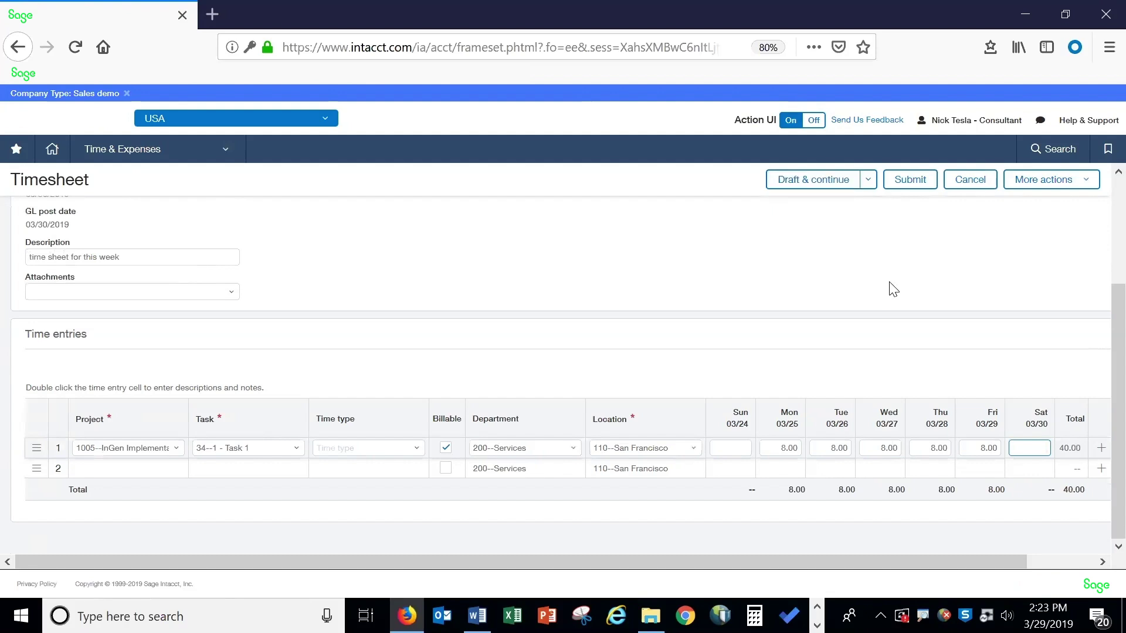
pyautogui.click(890, 183)
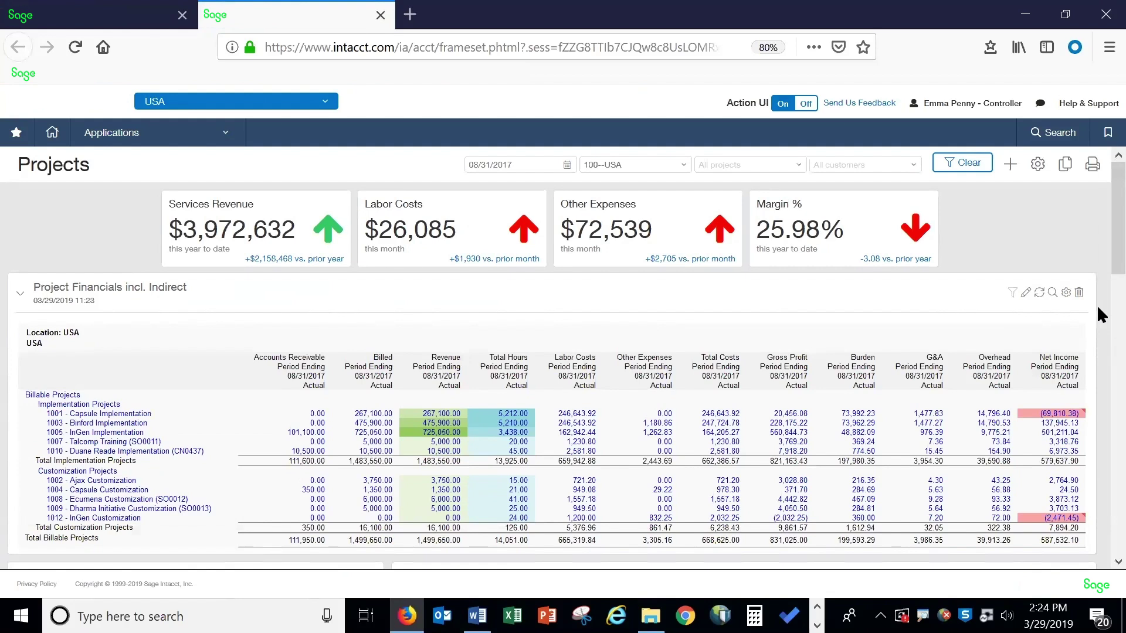
# - Review the controller's Projects dashboard, covering project financials, services profit and loss, utilization, billable hours and timesheet approvals
pyautogui.scroll(-5, 1098, 310)
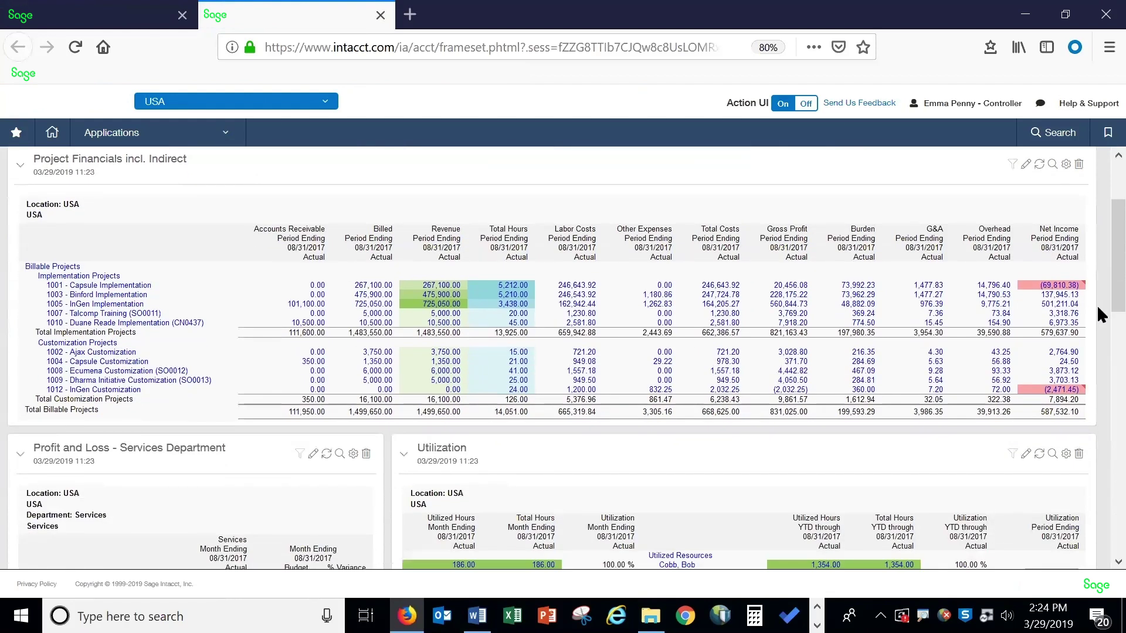
pyautogui.scroll(-4, 1099, 311)
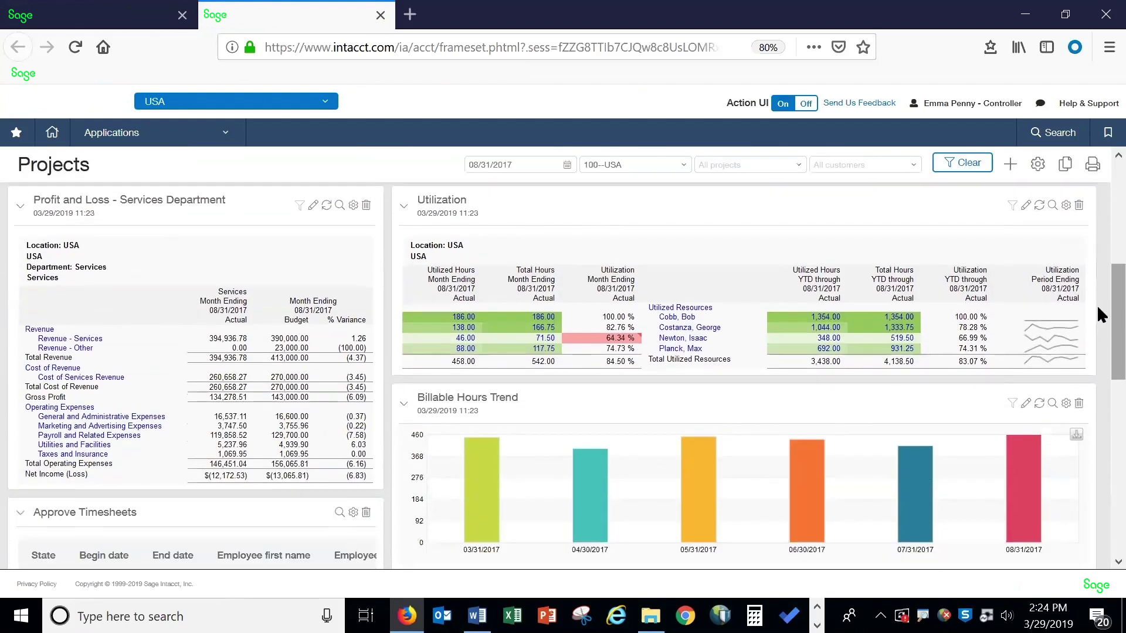
pyautogui.scroll(-3, 1098, 314)
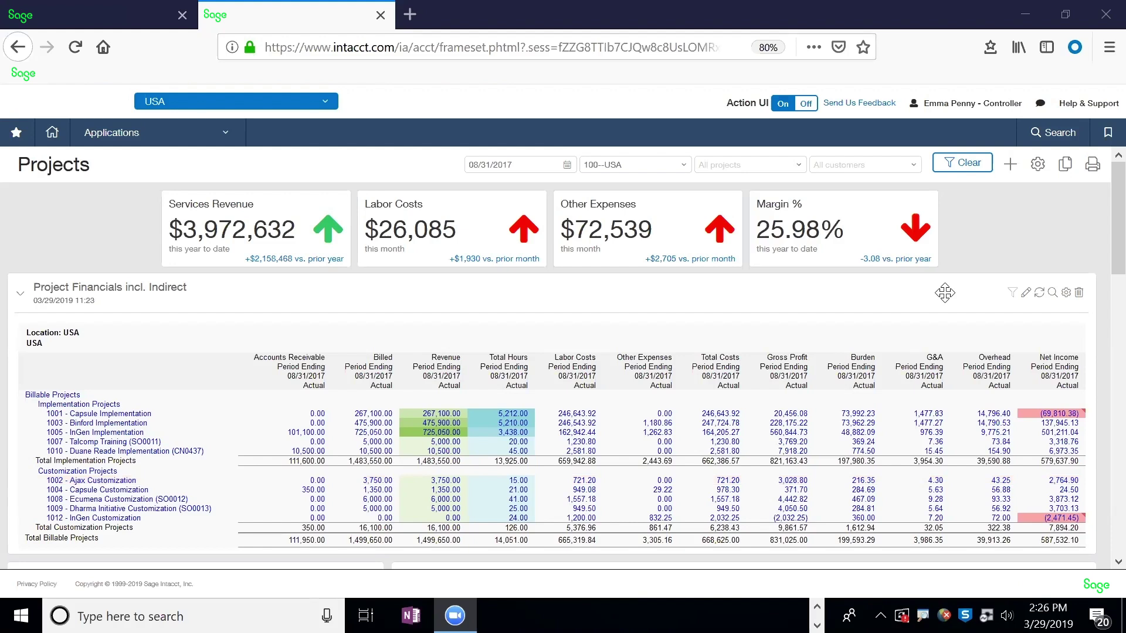
# - Open the Generate Invoices page for projects and look over its invoicing options
pyautogui.click(173, 138)
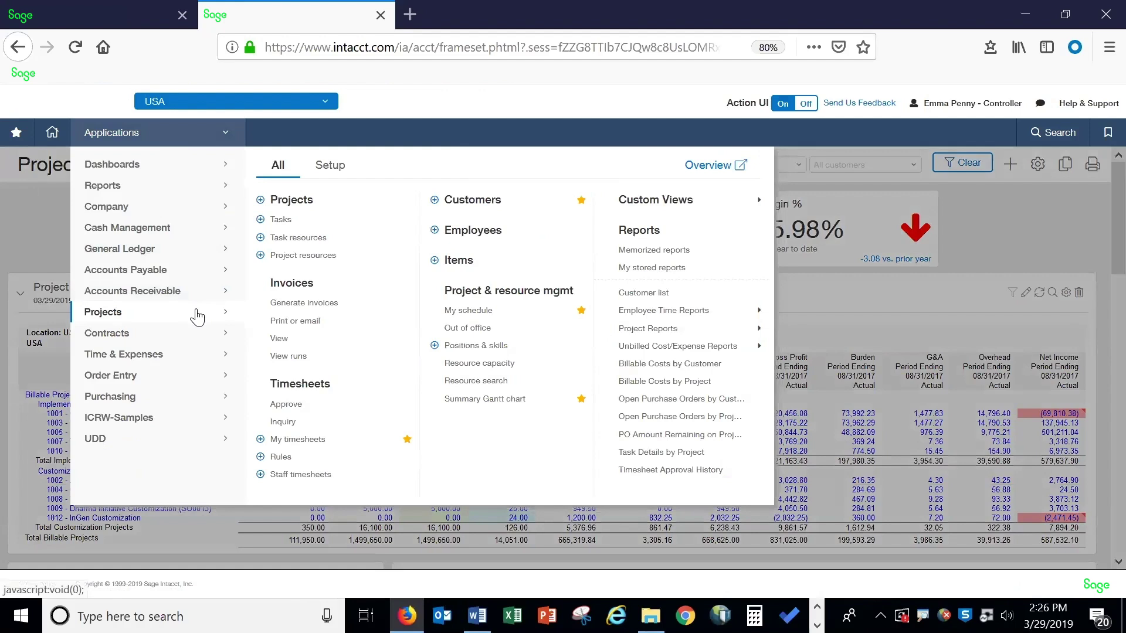
pyautogui.click(369, 303)
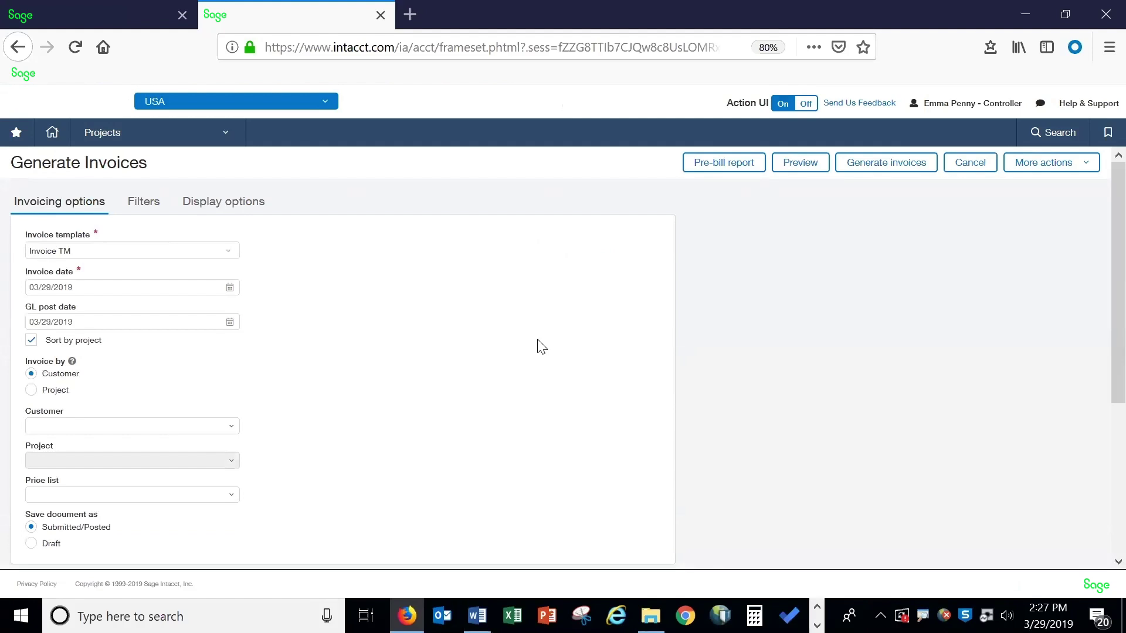
pyautogui.scroll(-3, 540, 347)
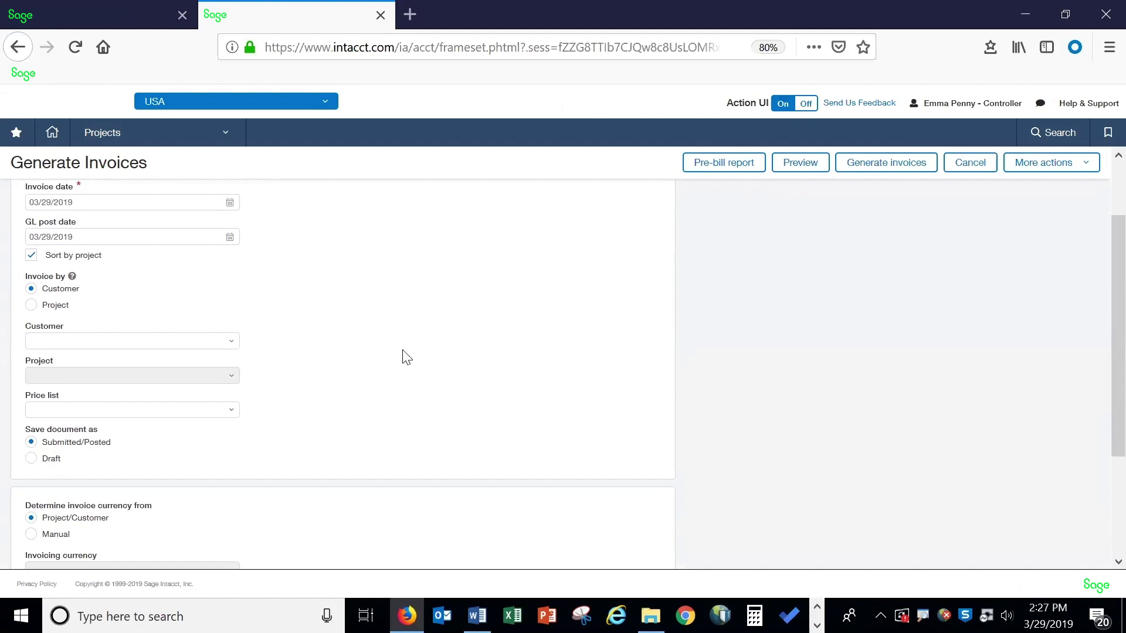
pyautogui.scroll(2, 407, 357)
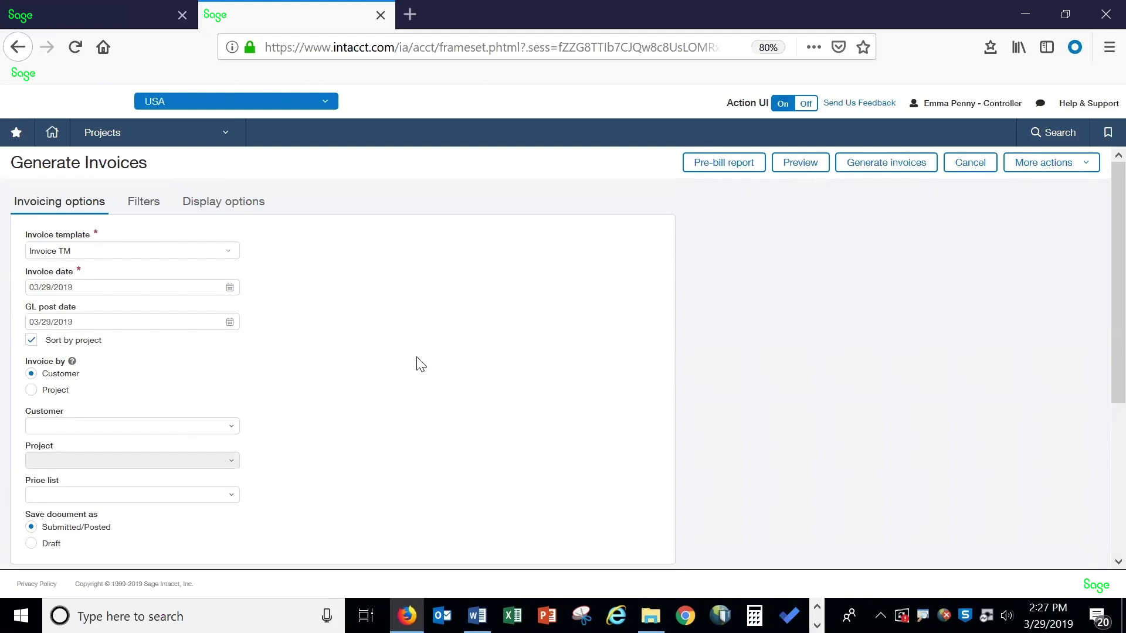
# - Examine the invoice filters and the additional filters for the Pre-Bill Report
pyautogui.click(156, 211)
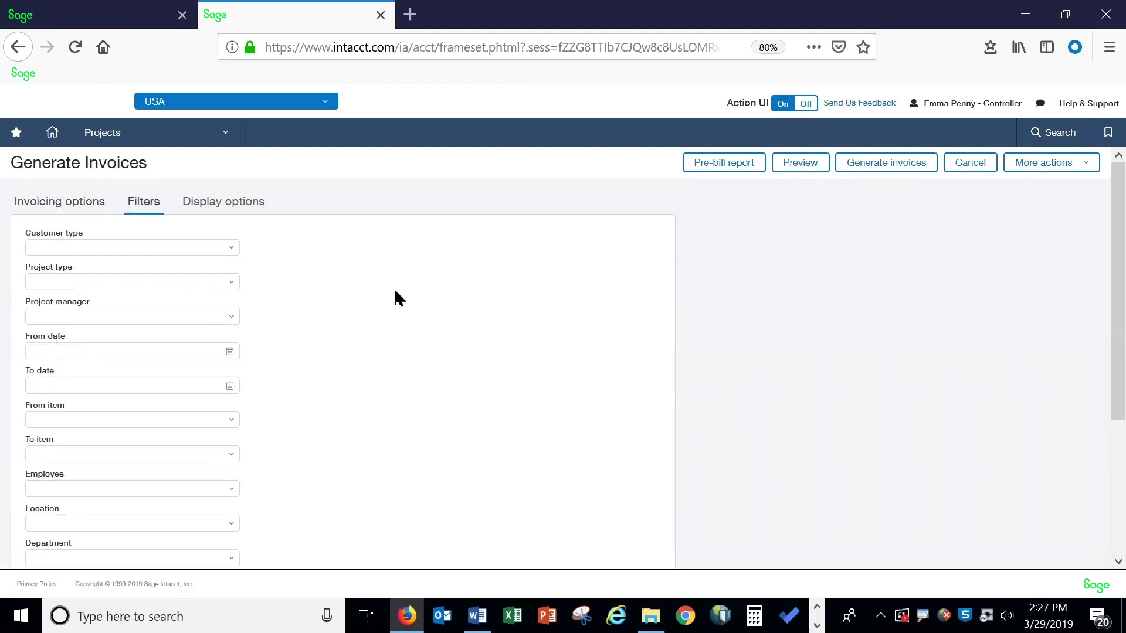
pyautogui.scroll(-3, 396, 292)
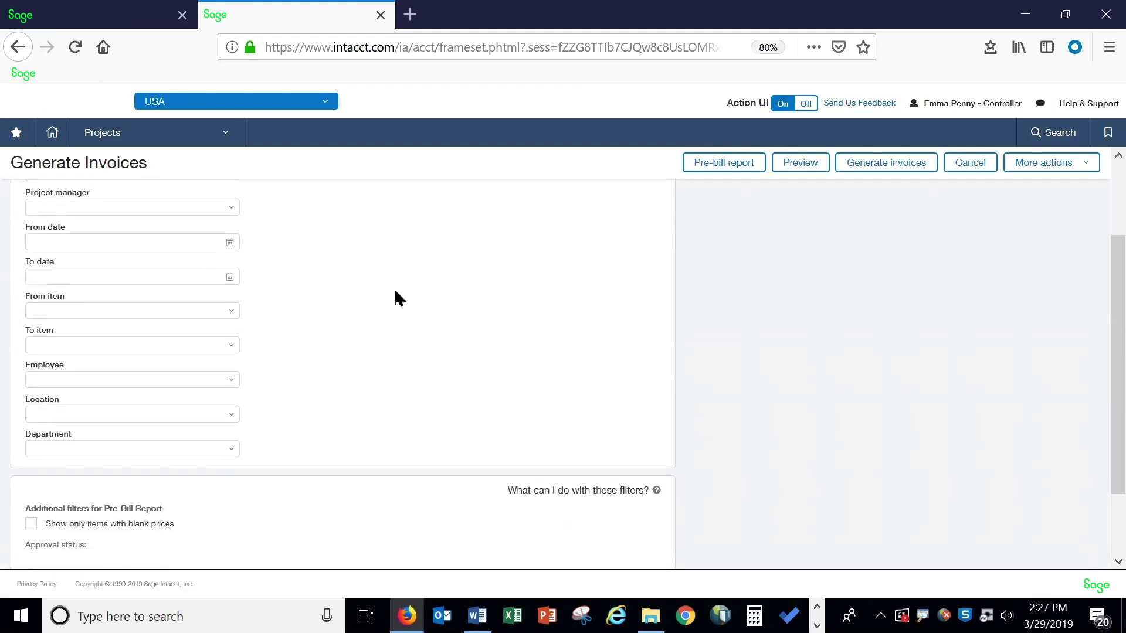
pyautogui.scroll(3, 396, 293)
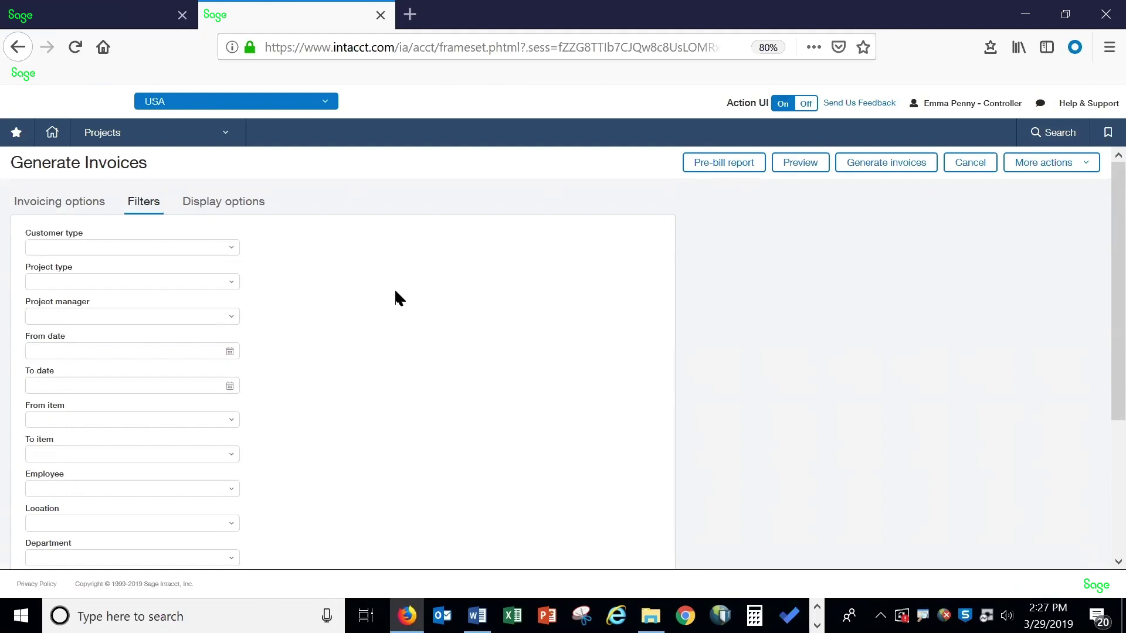
pyautogui.scroll(-3, 396, 293)
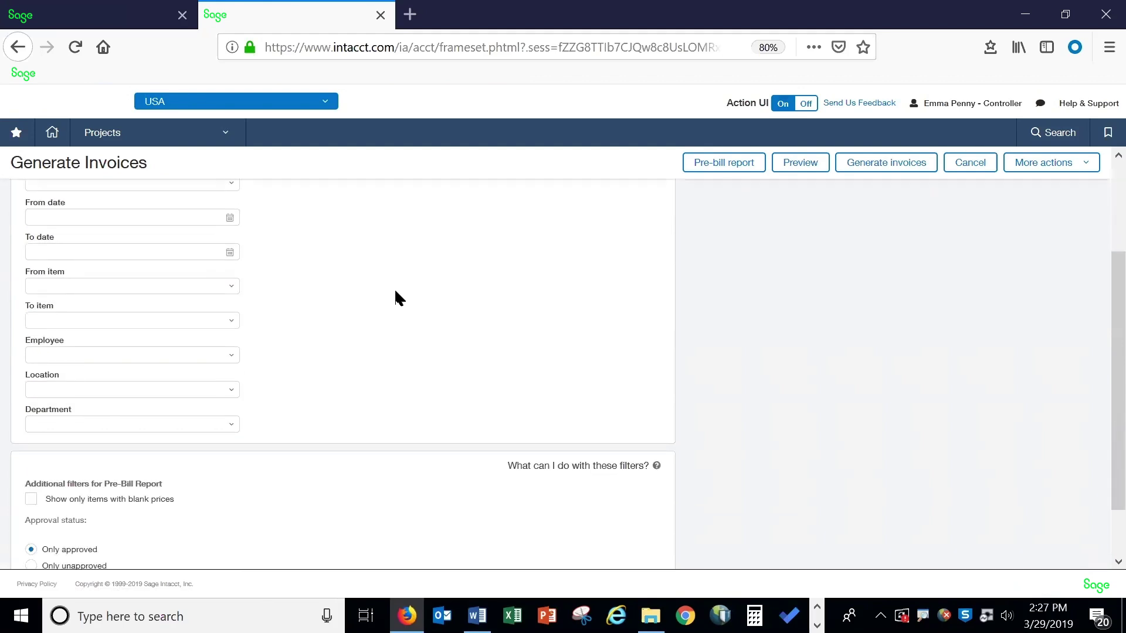
pyautogui.scroll(2, 395, 292)
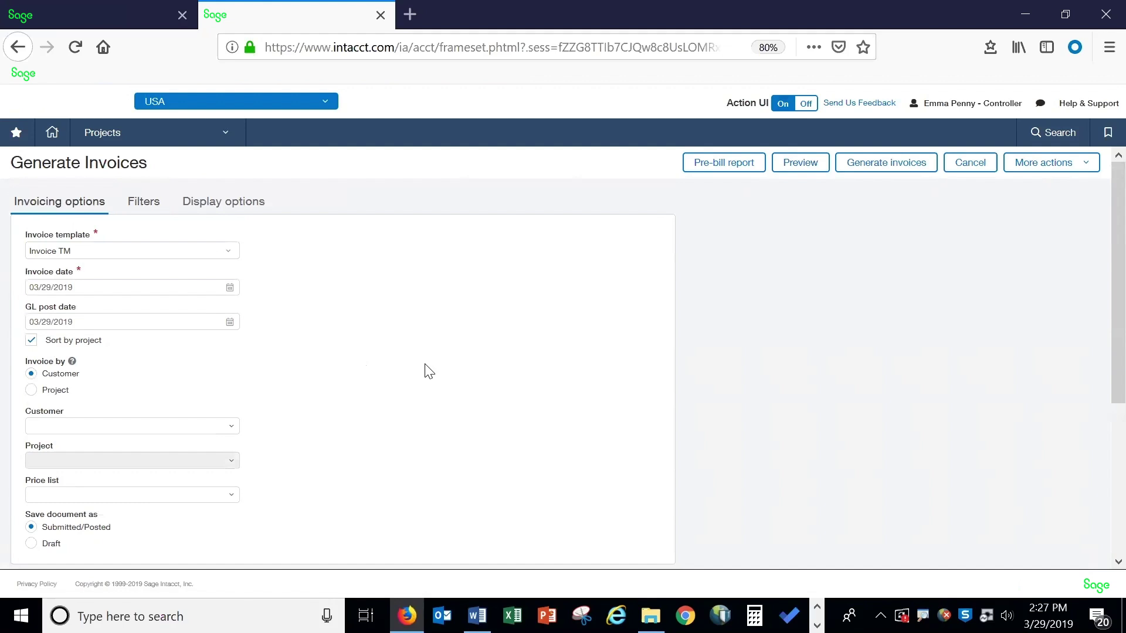
# - Set the invoicing options to invoice by project for 1005--InGen Implementation, and preview the invoice
pyautogui.scroll(-2, 427, 370)
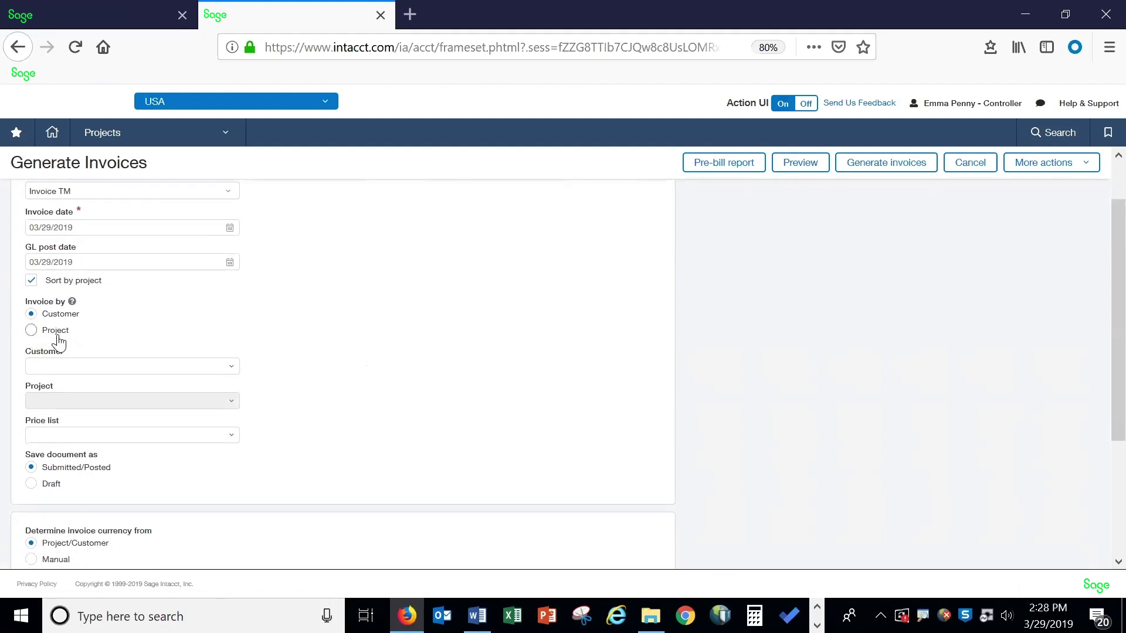
pyautogui.click(59, 341)
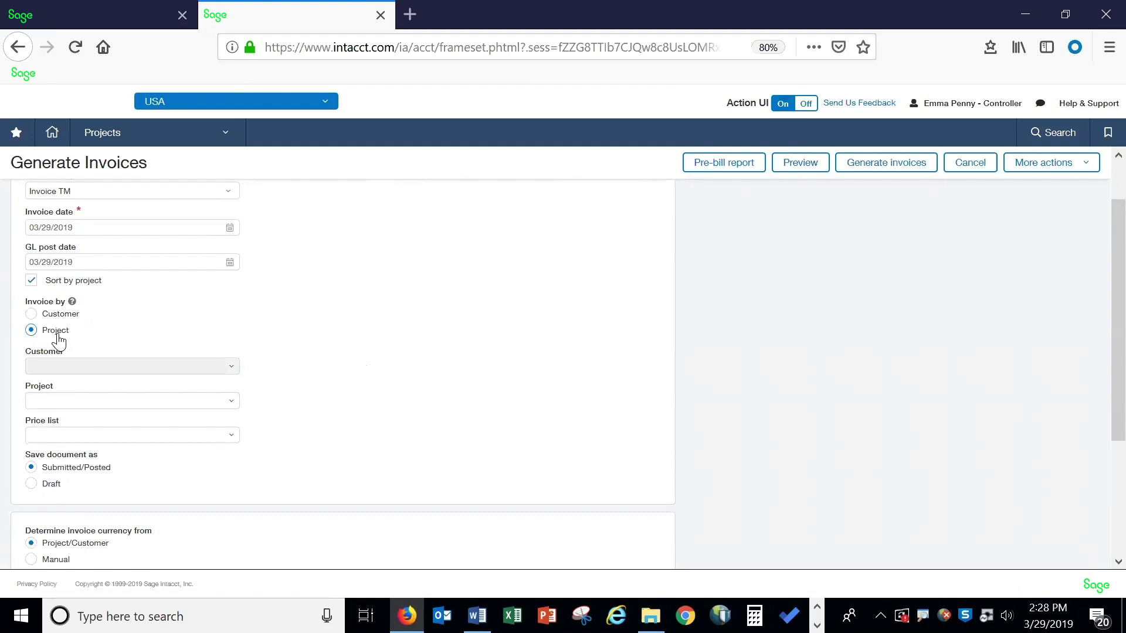
pyautogui.click(231, 405)
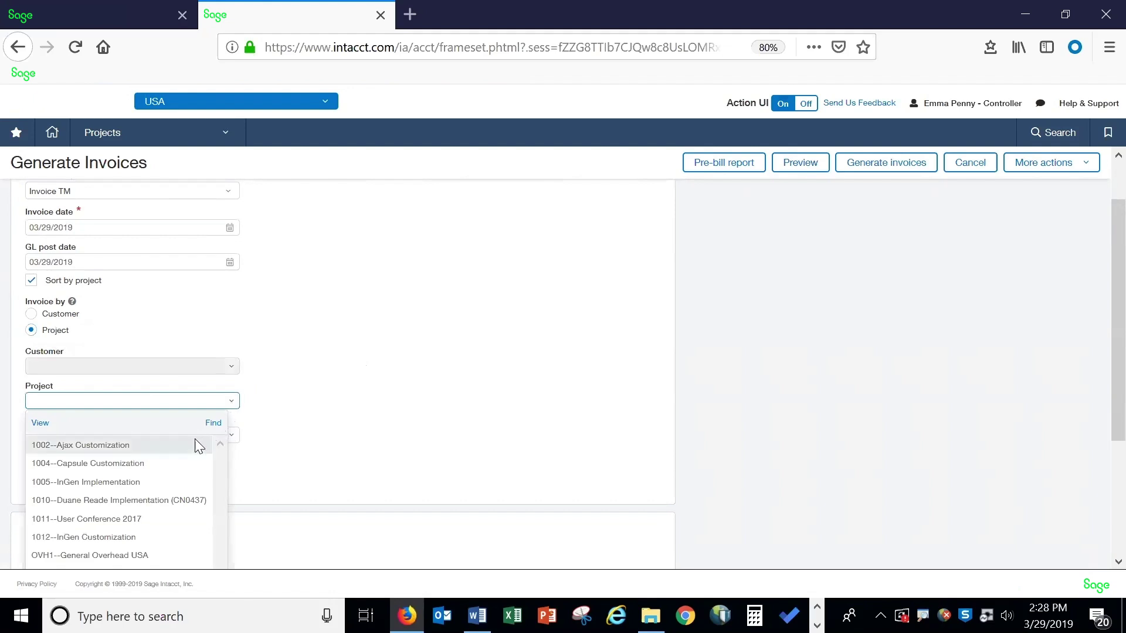
pyautogui.click(87, 484)
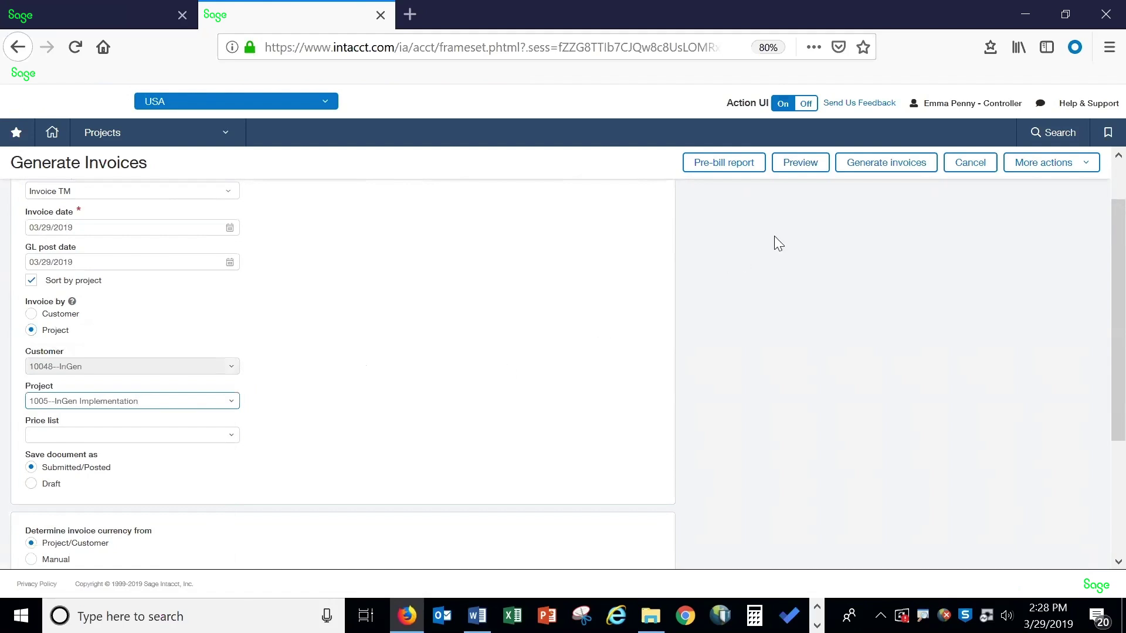
pyautogui.click(818, 168)
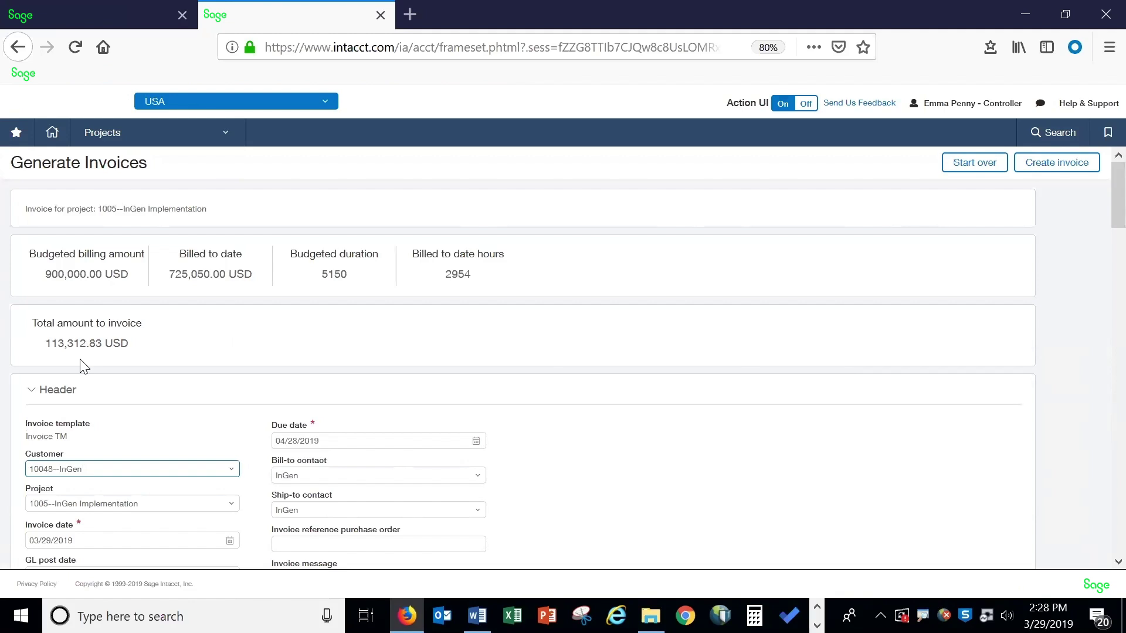
# - Review the invoice preview's billing summary, header details and billable timesheet entries down to the employee expenses
pyautogui.scroll(-1, 808, 432)
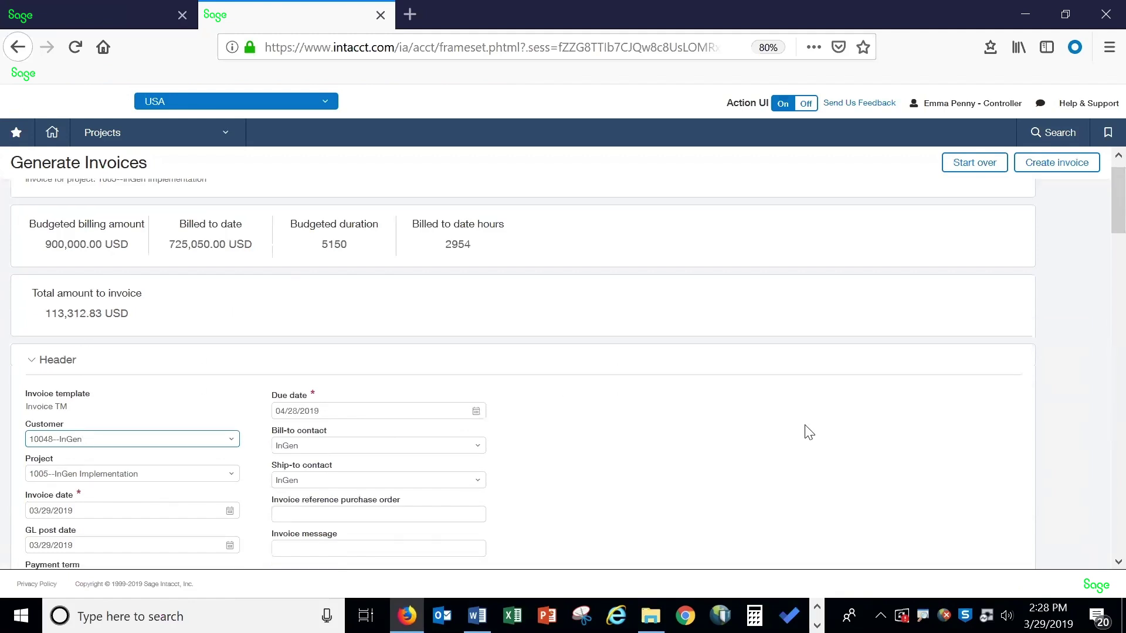
pyautogui.scroll(-5, 808, 432)
pyautogui.scroll(-4, 808, 432)
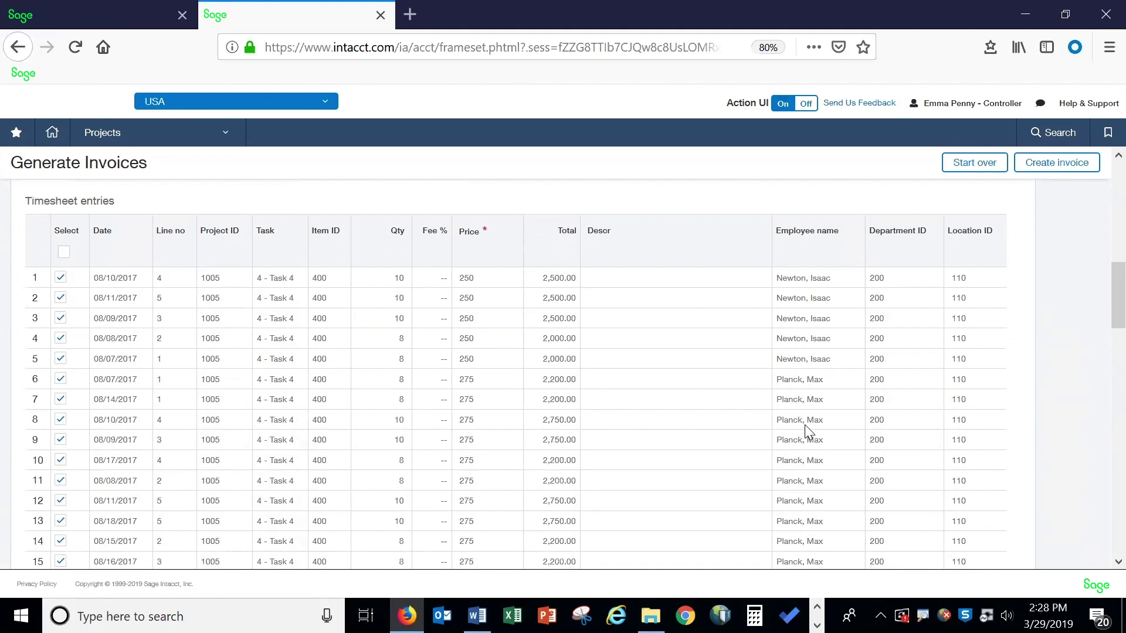
pyautogui.scroll(-7, 805, 424)
pyautogui.scroll(-8, 805, 432)
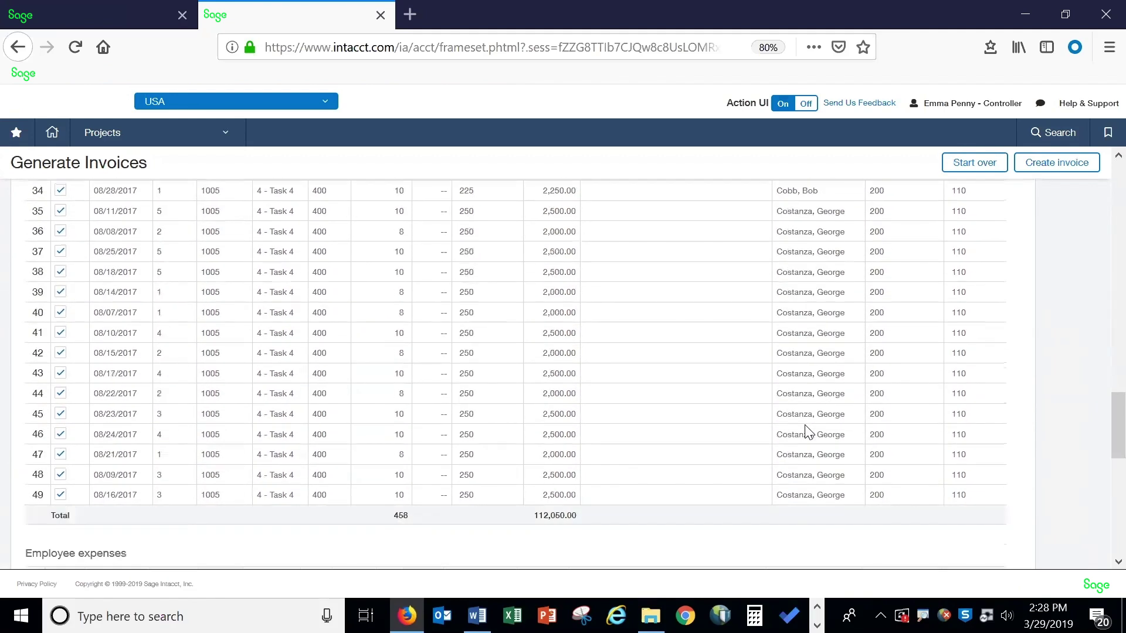
# - Review the remaining expense and transaction sections of the invoice preview, and return through the timesheet entries to the header
pyautogui.scroll(-3, 806, 426)
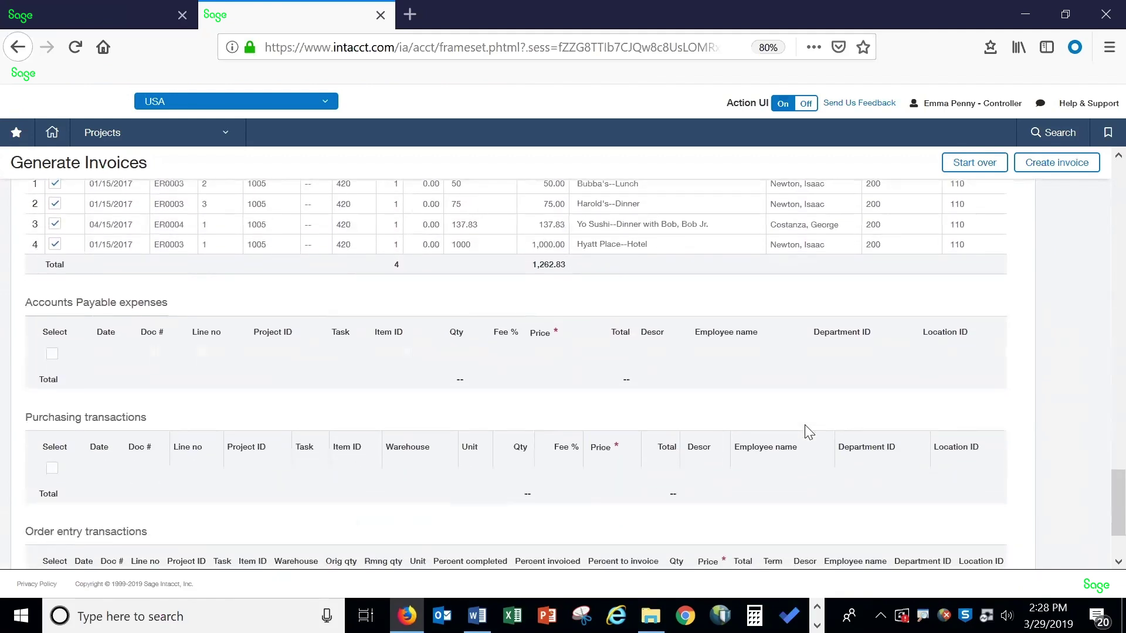
pyautogui.scroll(-1, 804, 432)
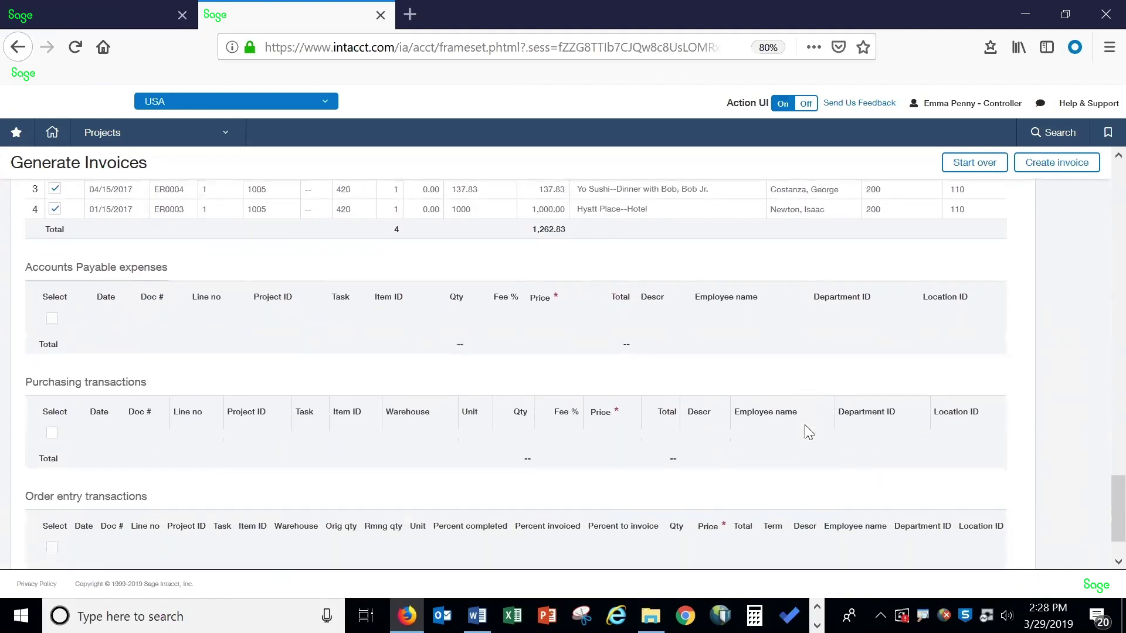
pyautogui.scroll(-1, 804, 424)
pyautogui.scroll(1, 804, 424)
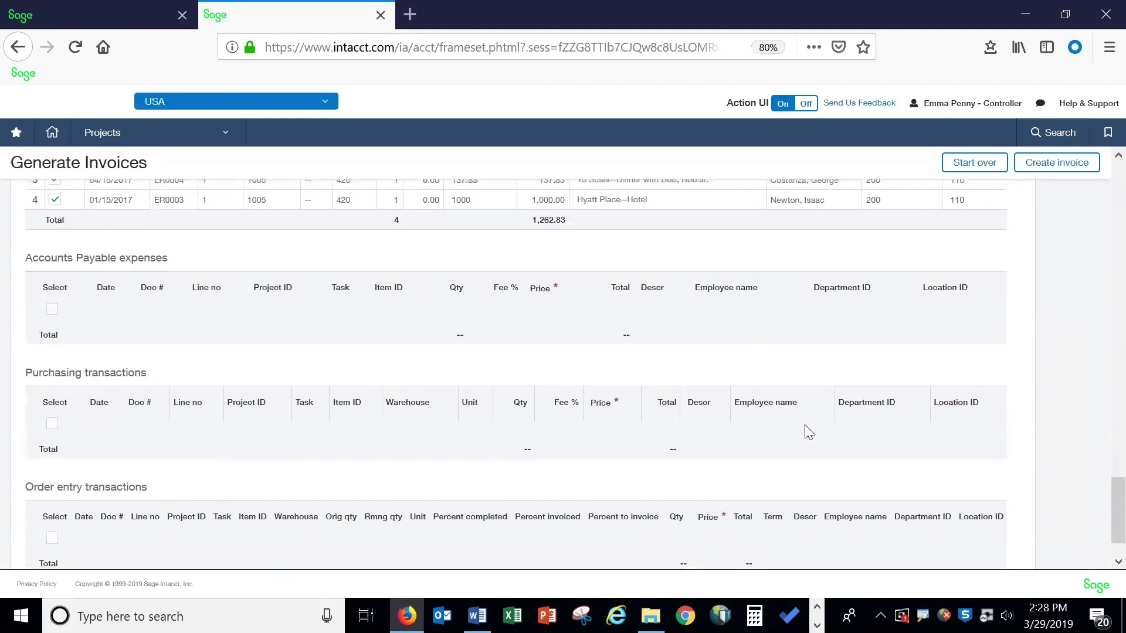
pyautogui.scroll(7, 805, 424)
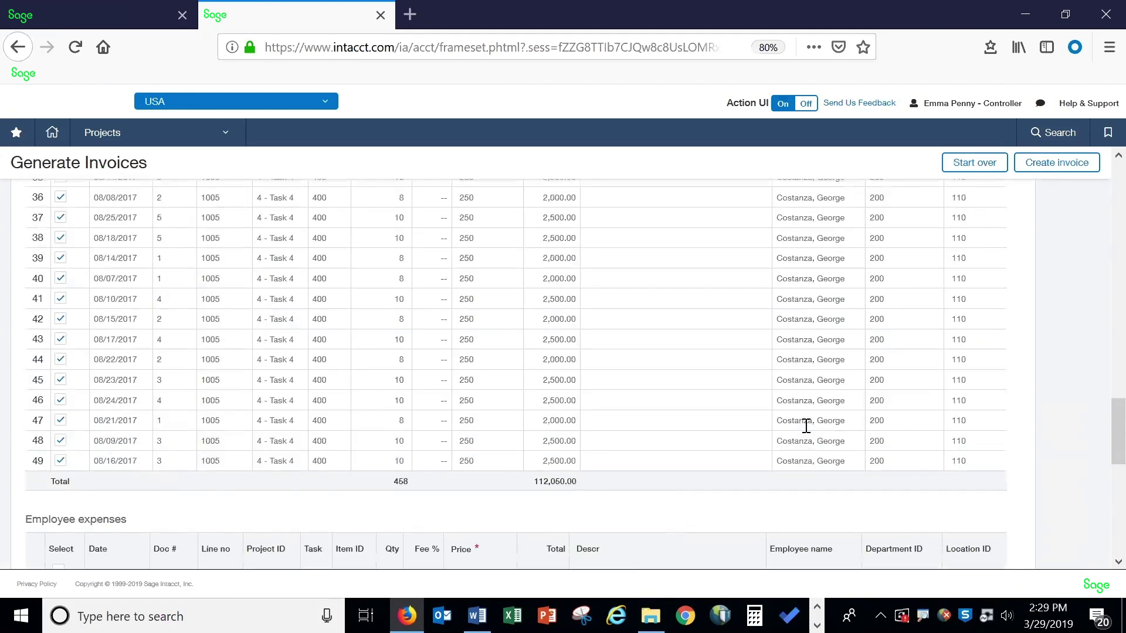
pyautogui.scroll(7, 806, 425)
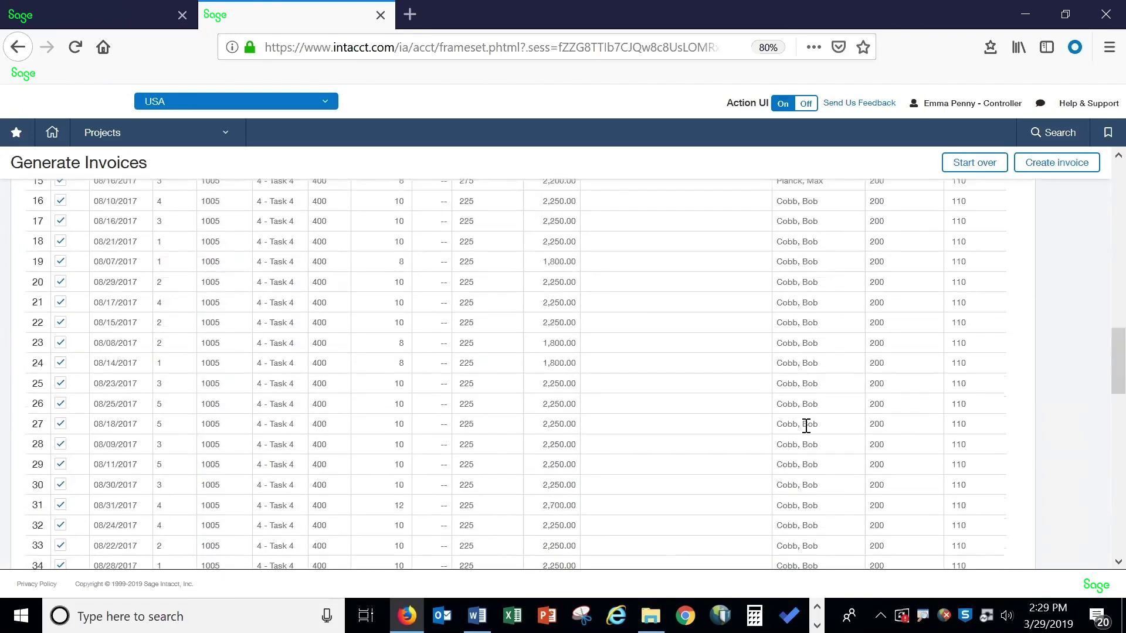
pyautogui.scroll(8, 806, 426)
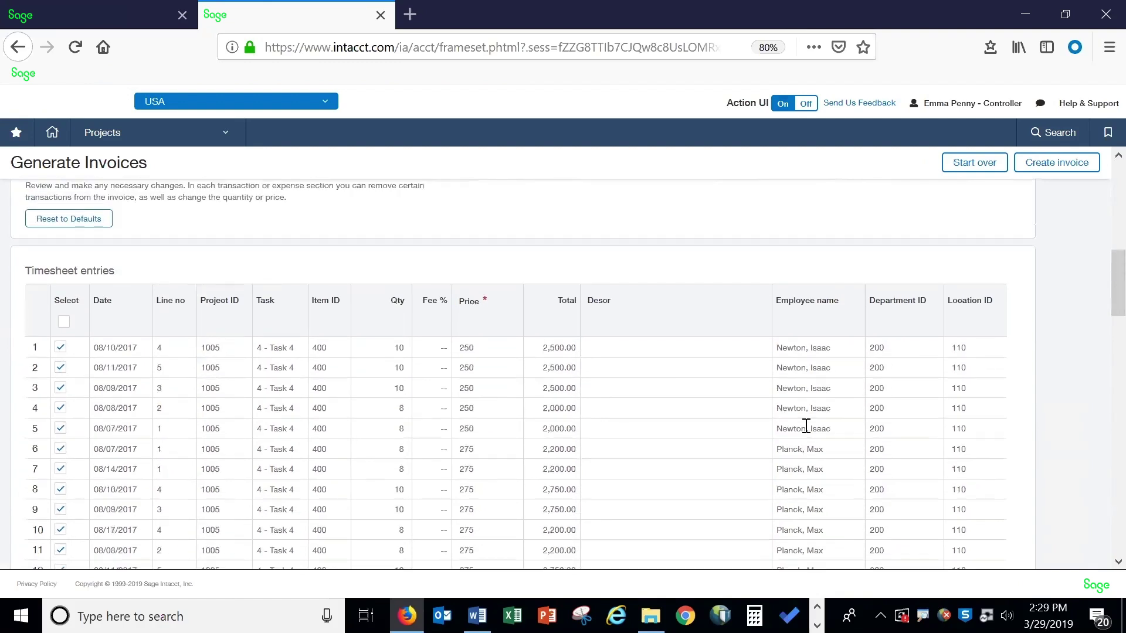
pyautogui.scroll(1, 807, 426)
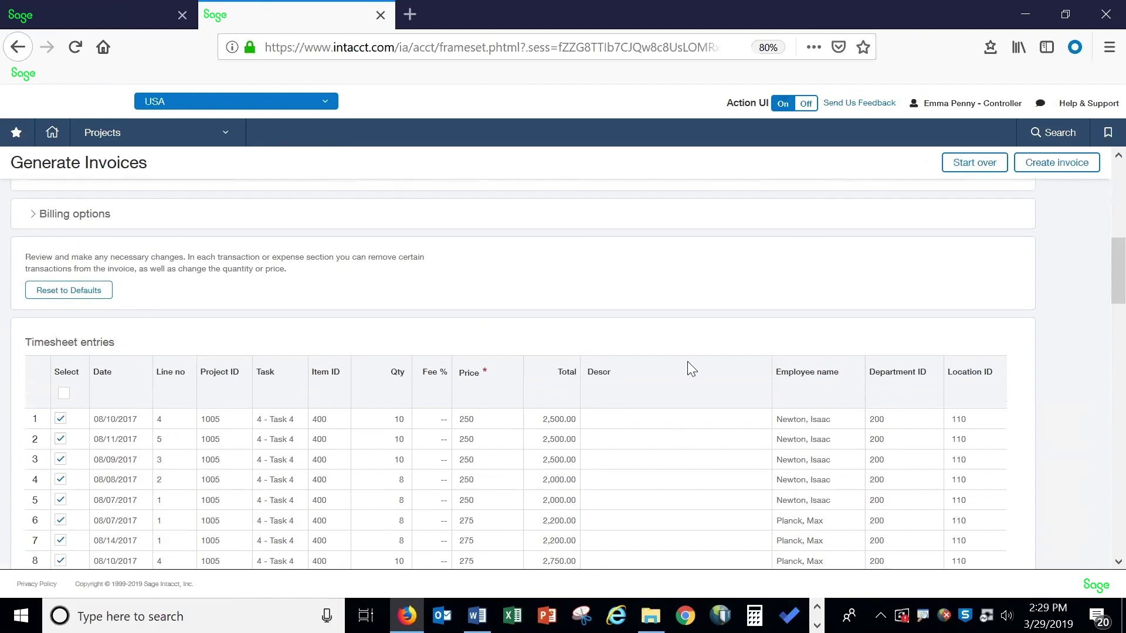
pyautogui.scroll(10, 695, 354)
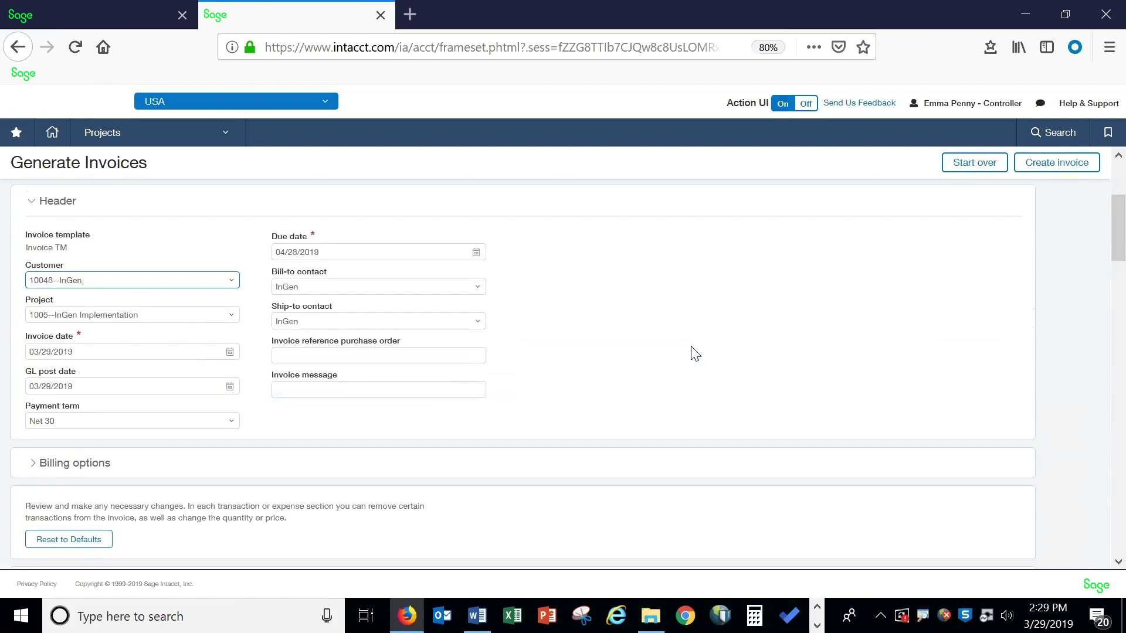
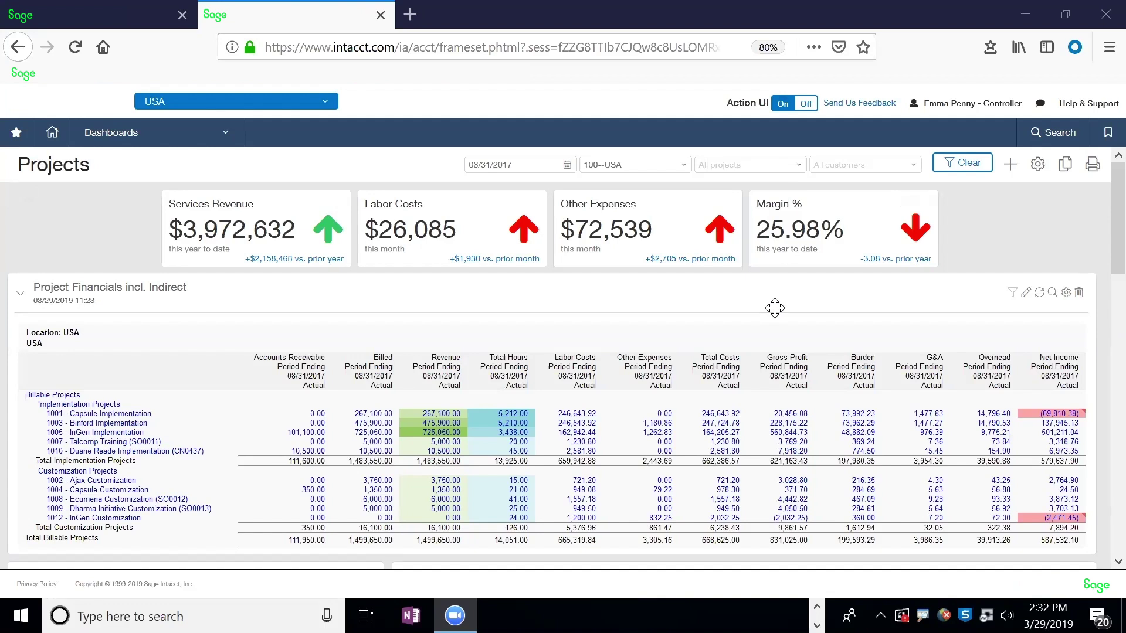
# - Drill into the net income of 1001 - Capsule Implementation to view its general ledger entries, and close the report
pyautogui.click(1060, 414)
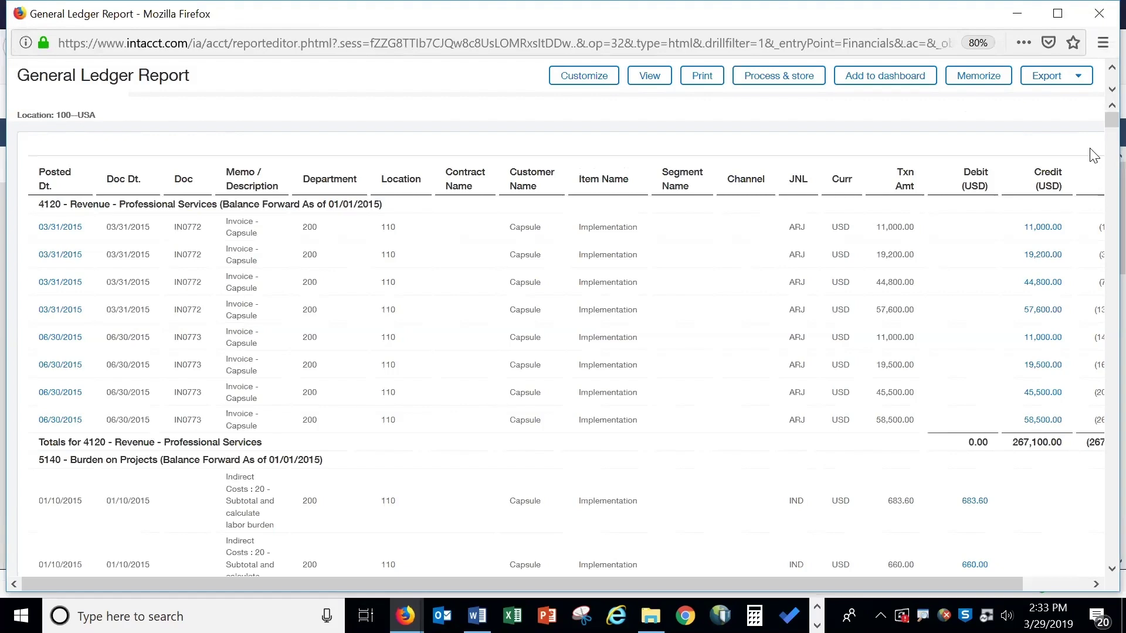
pyautogui.hotkey('ctrl', 'w')
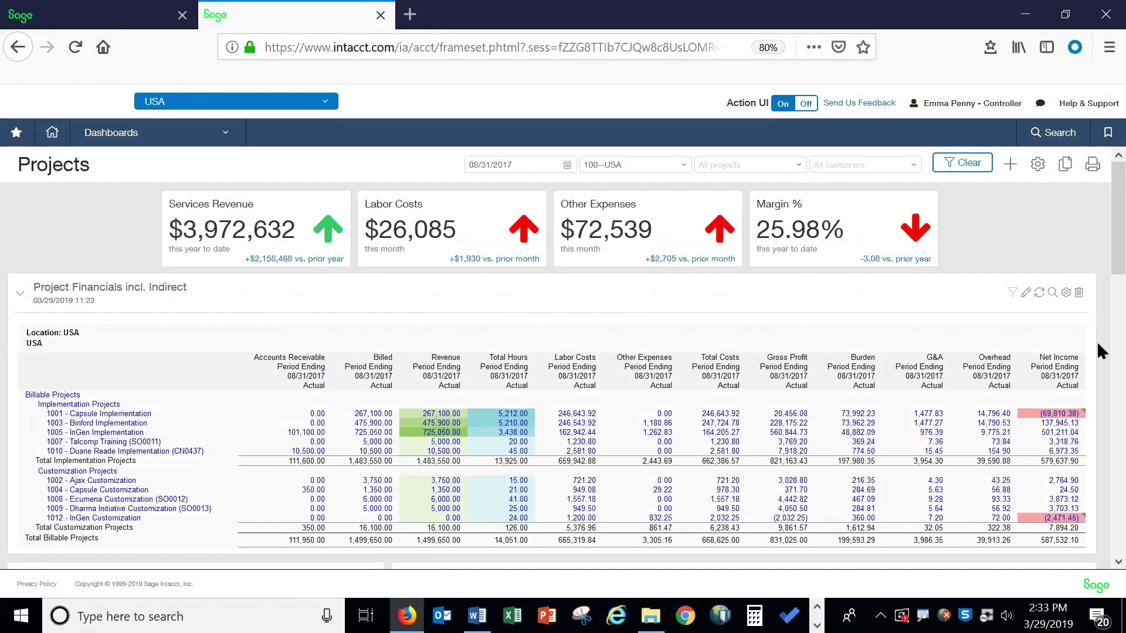
# - Examine the dashboard's Utilization report, focusing on the resource flagged for low month-ending utilization
pyautogui.scroll(-3, 1097, 346)
pyautogui.scroll(-3, 1097, 345)
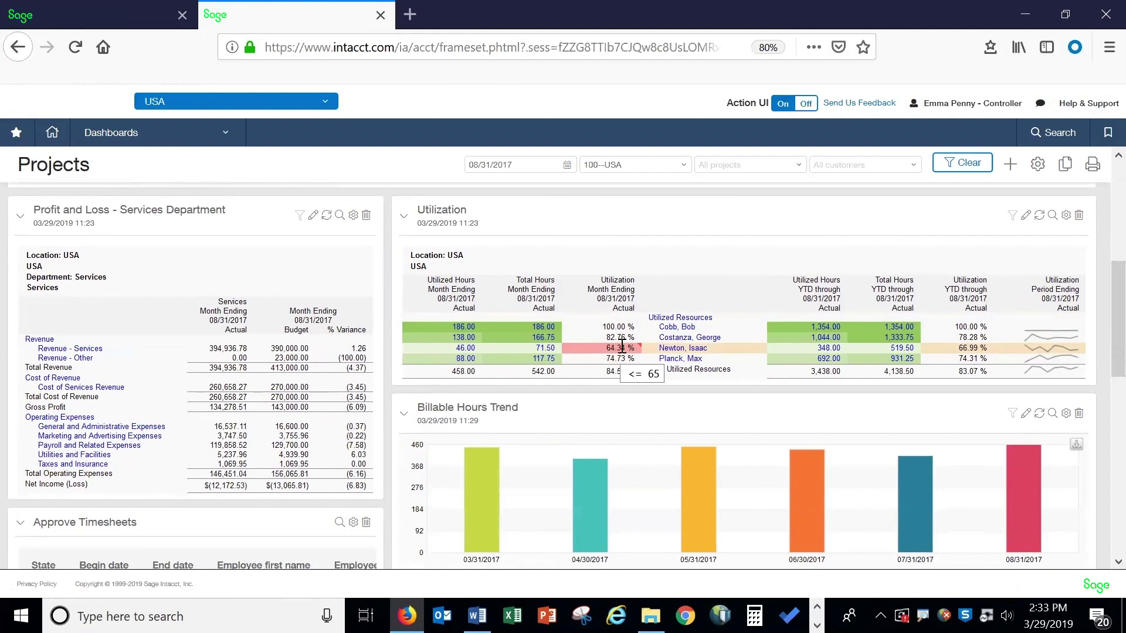
pyautogui.click(672, 349)
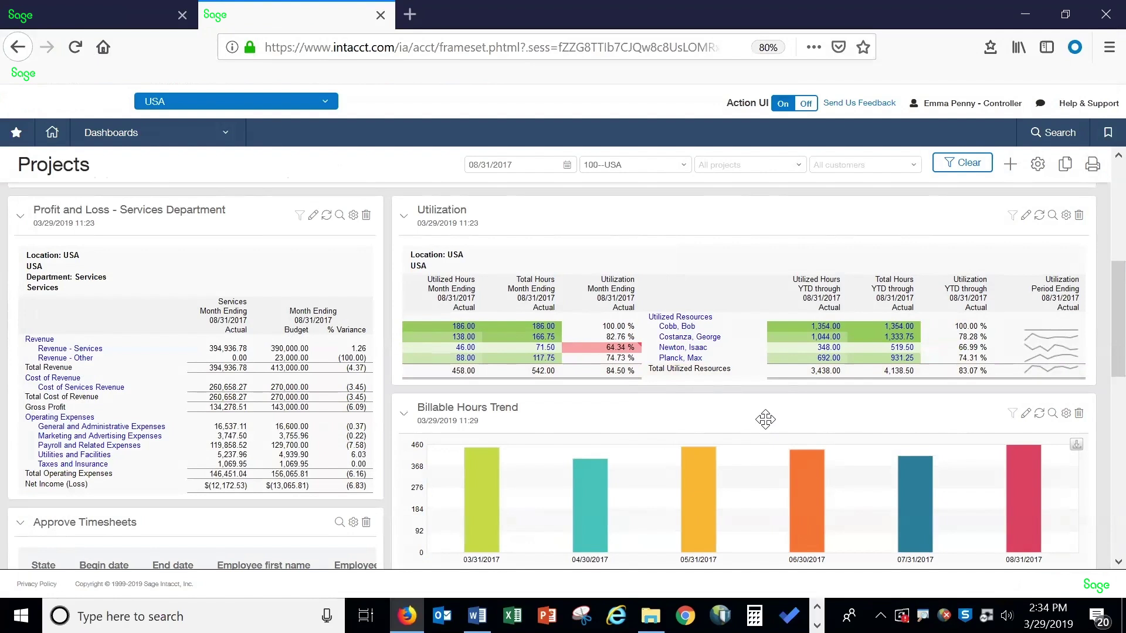
# - Look over the Billable Hours Trend, Project Financials, timesheet, expense and purchasing approvals, and the remaining dashboard components
pyautogui.moveTo(692, 490)
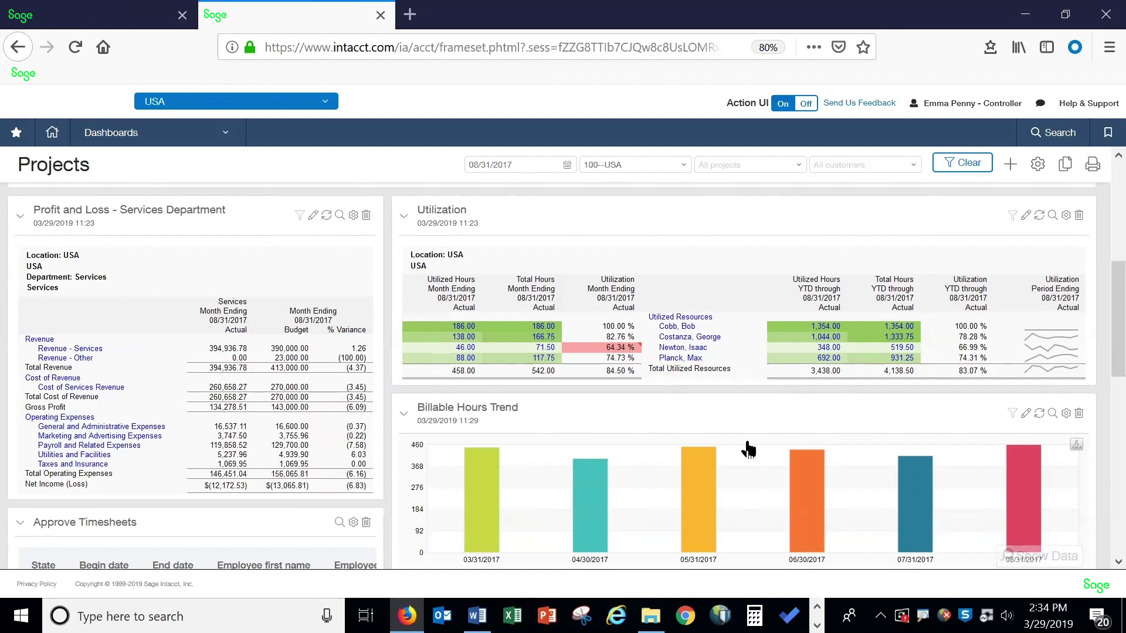
pyautogui.scroll(-3, 748, 450)
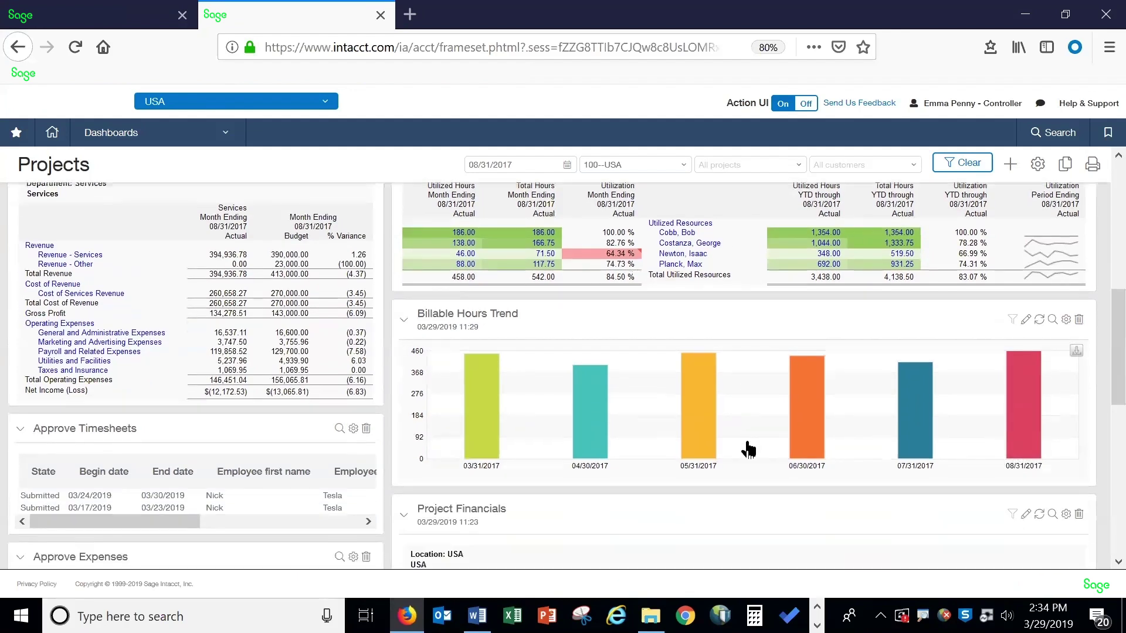
pyautogui.scroll(-3, 747, 449)
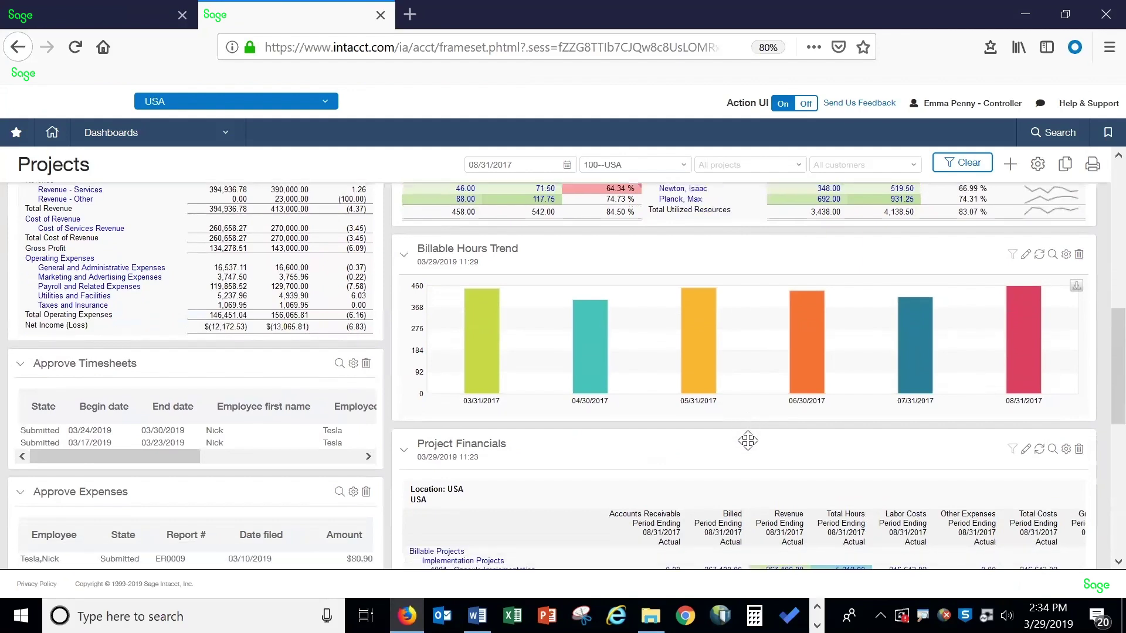
pyautogui.scroll(-4, 746, 439)
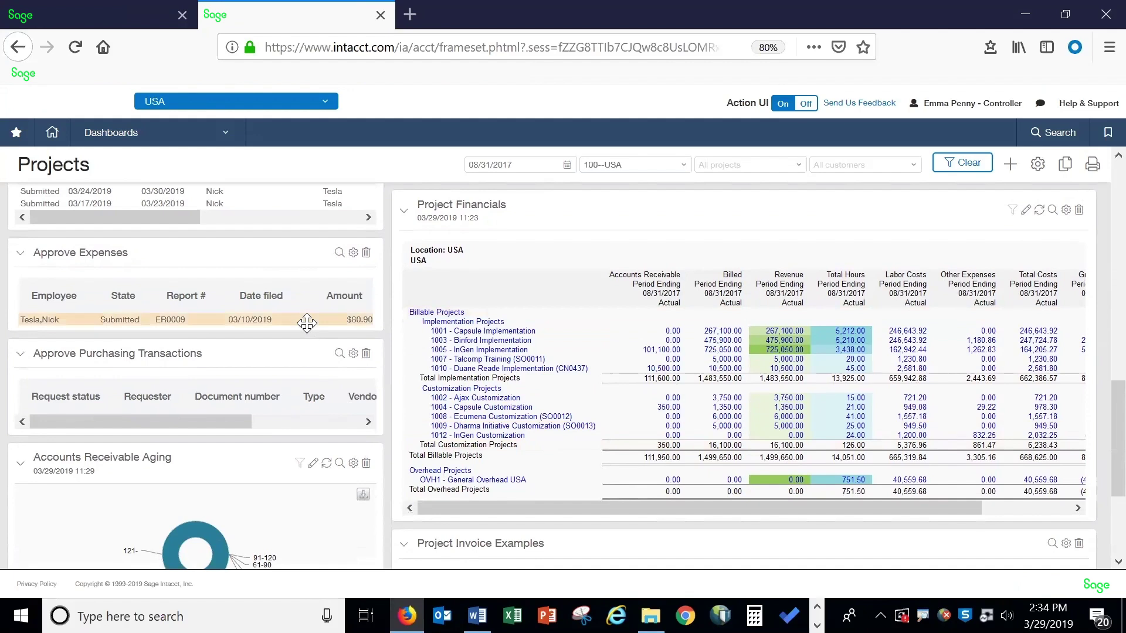
pyautogui.scroll(2, 307, 323)
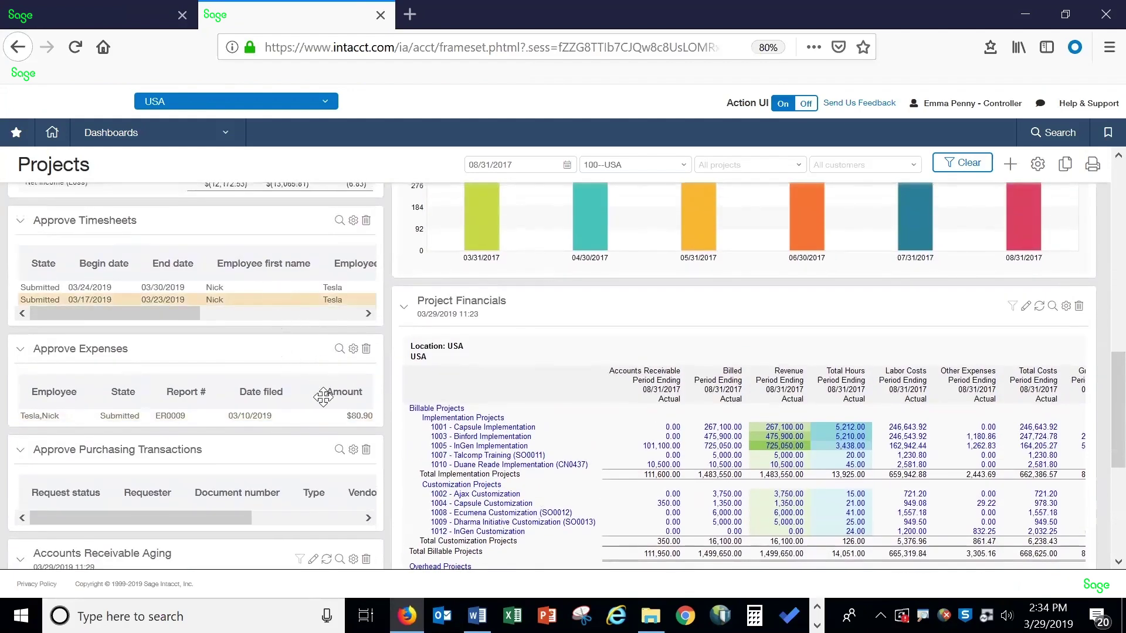
pyautogui.scroll(-2, 322, 400)
pyautogui.scroll(-1, 322, 400)
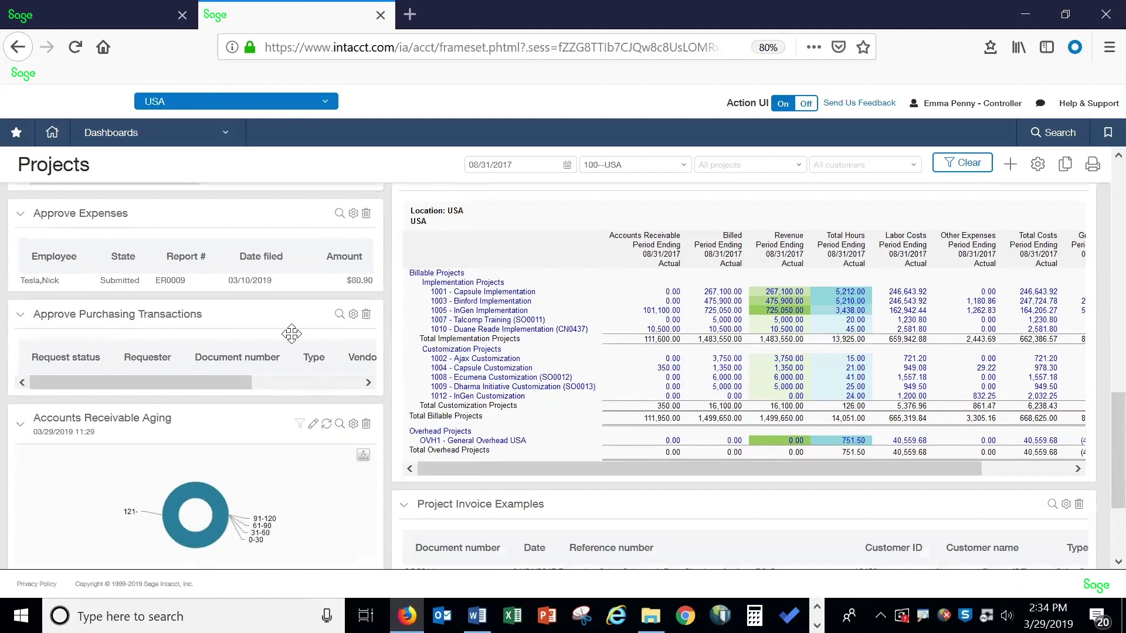
pyautogui.scroll(4, 291, 334)
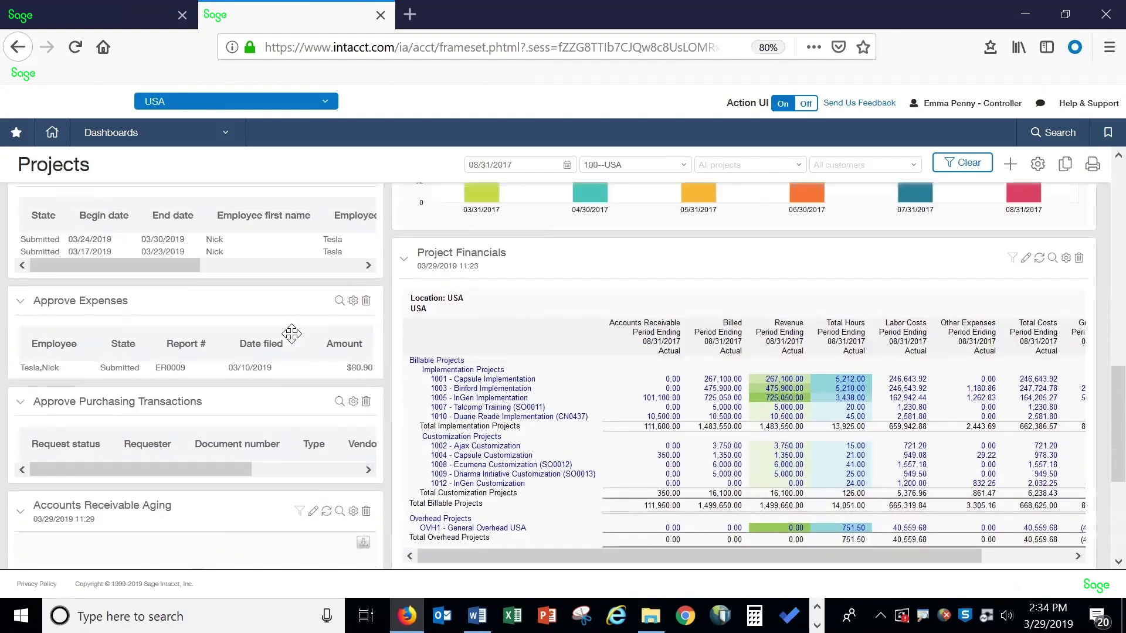
pyautogui.scroll(-8, 296, 337)
pyautogui.scroll(1, 293, 340)
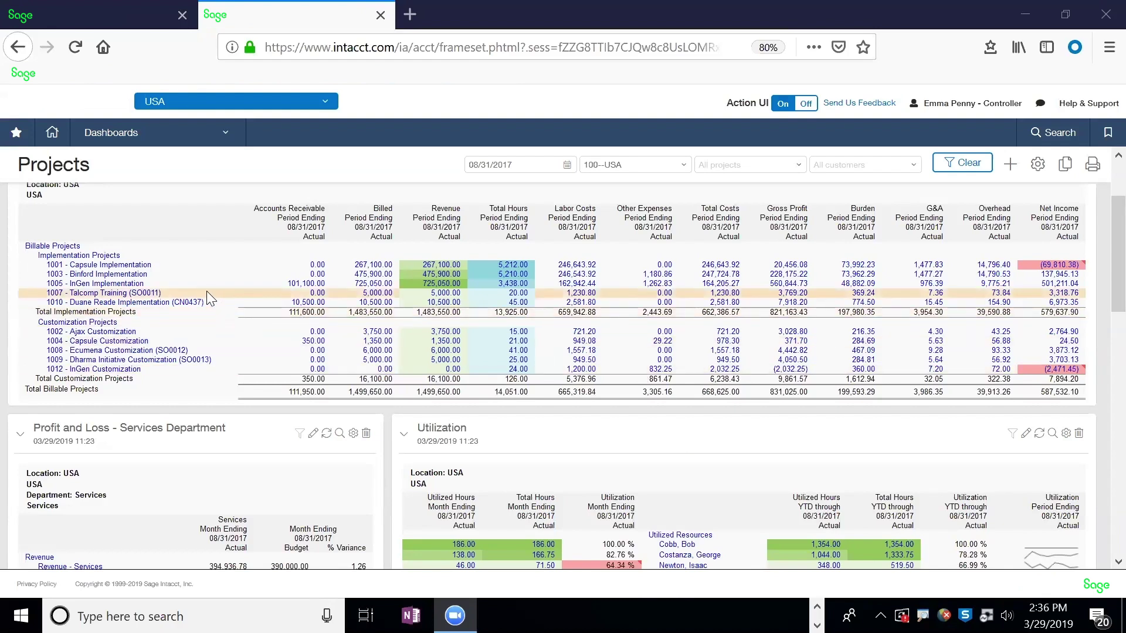
# - Open the project record of 1001 - Capsule Implementation from the project financials and maximize its window
pyautogui.click(141, 265)
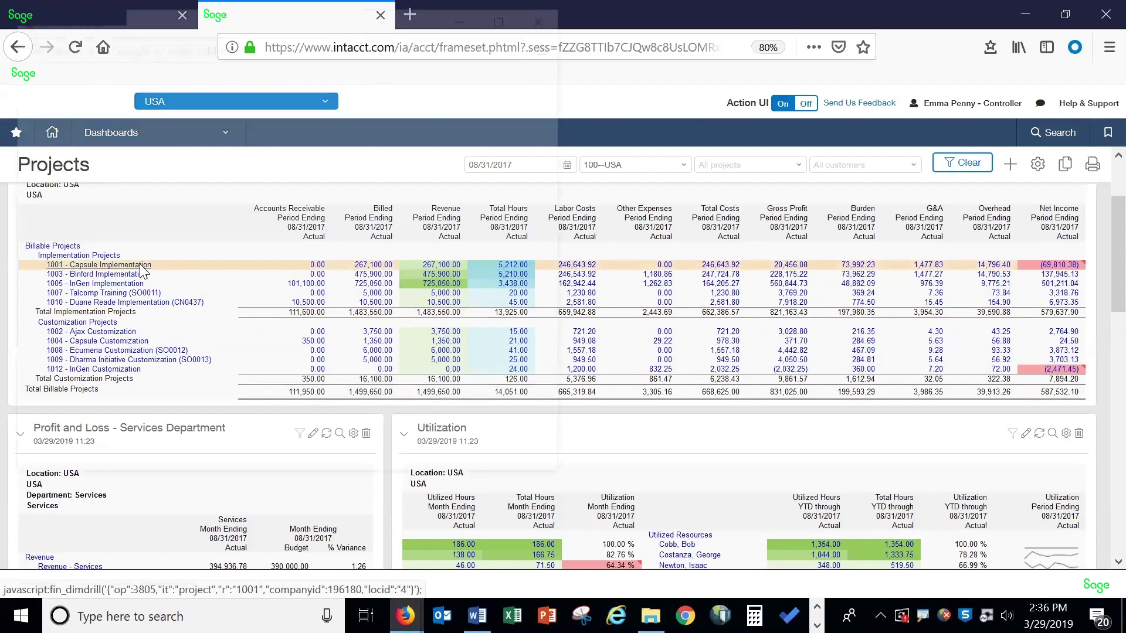
pyautogui.doubleClick(321, 16)
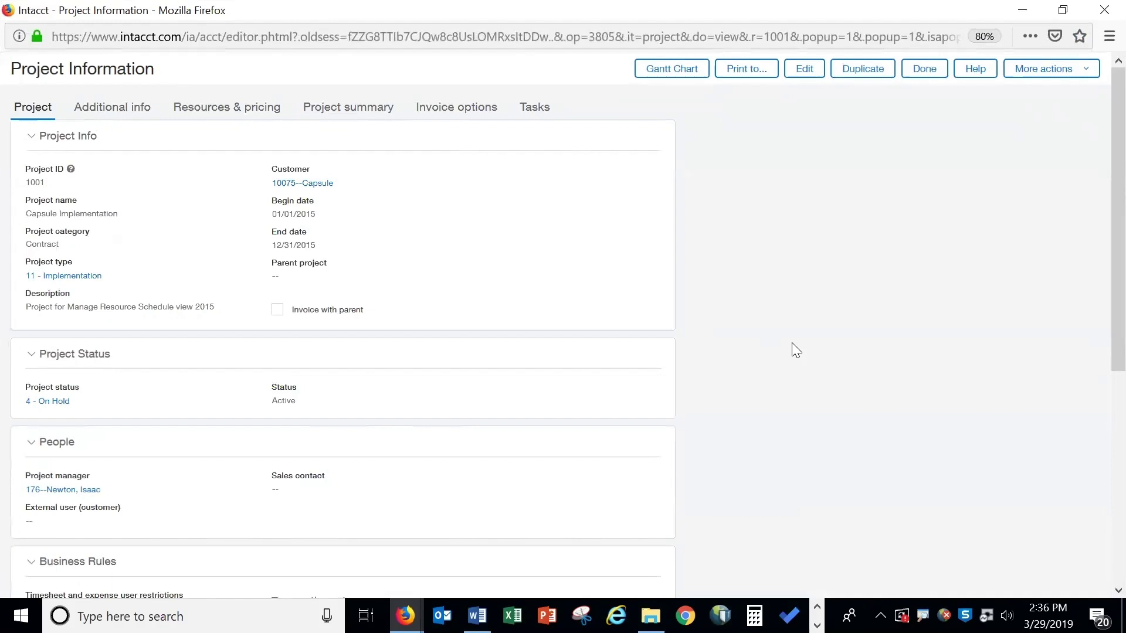
# - Share the post "what about those project costs in red? please advise- thanks!" on the Capsule Implementation project record
pyautogui.scroll(-5, 791, 350)
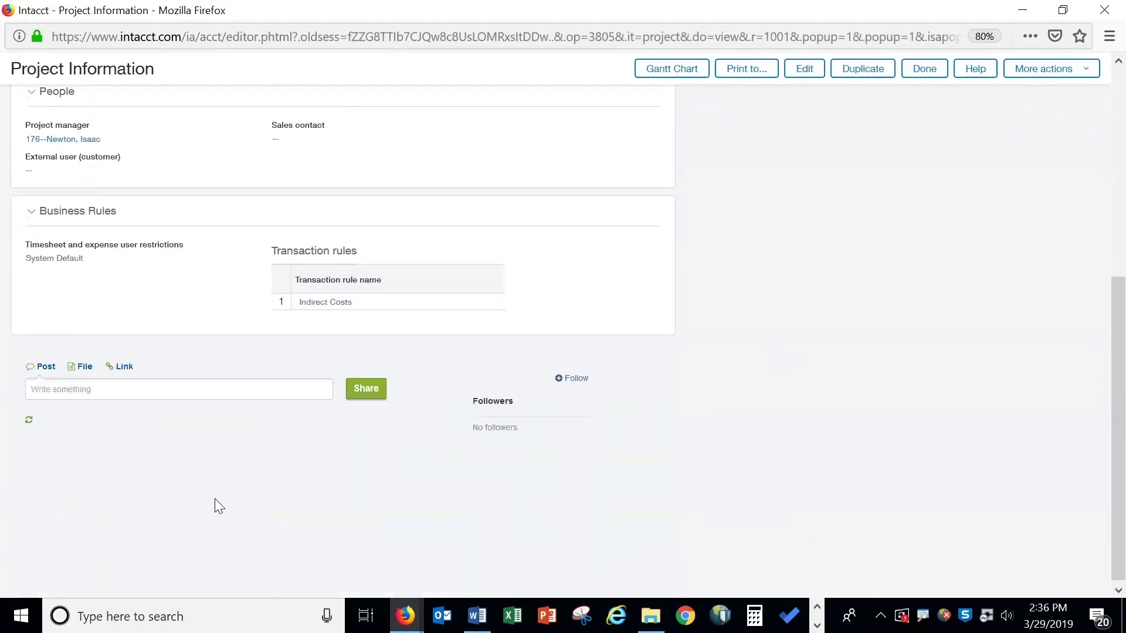
pyautogui.click(162, 392)
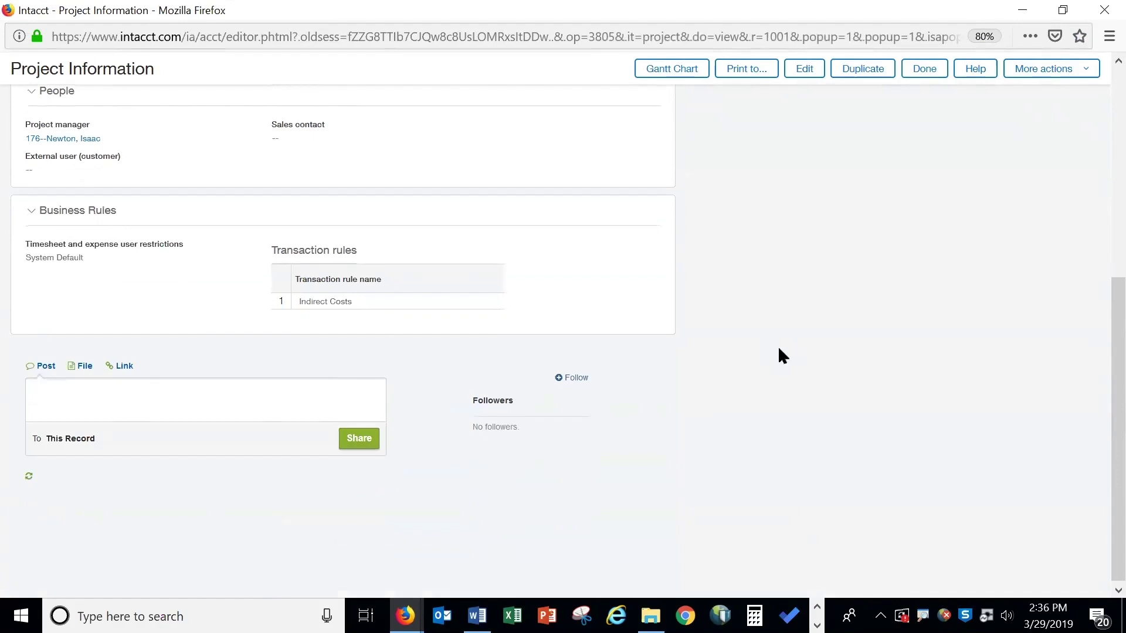
pyautogui.write('what about those project costs in red? please')
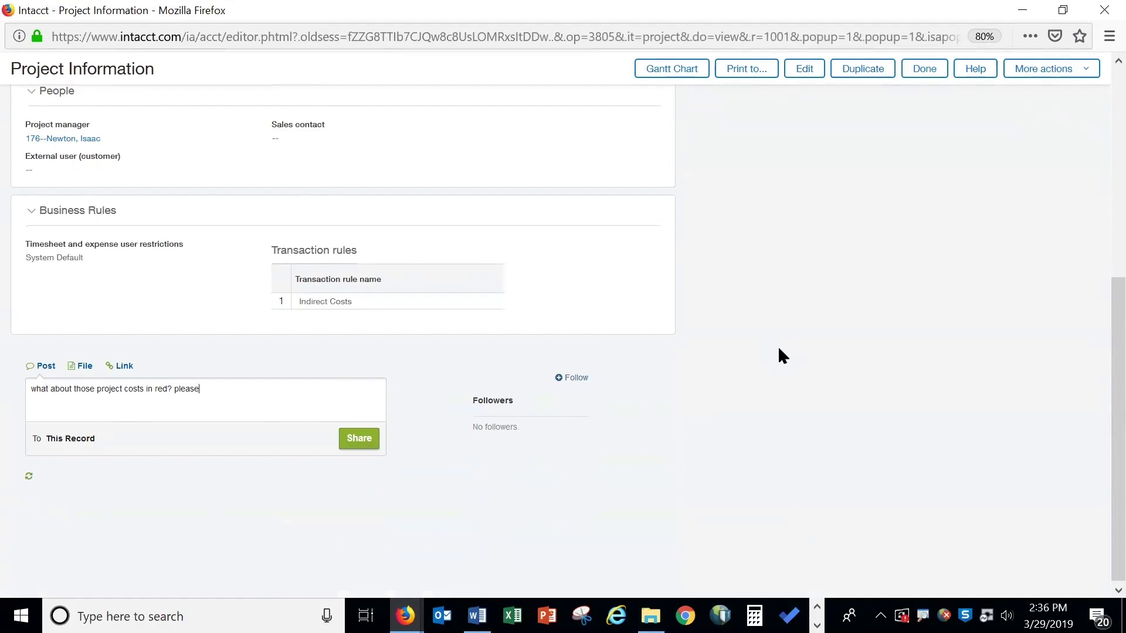
pyautogui.write(' advise- thanks!')
pyautogui.click(346, 440)
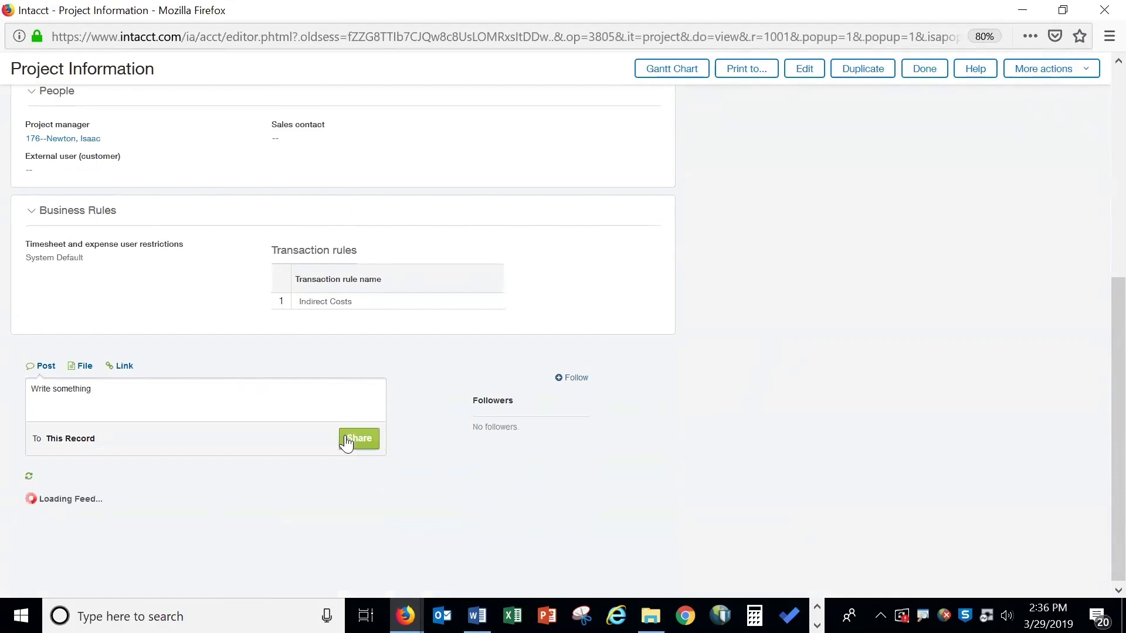